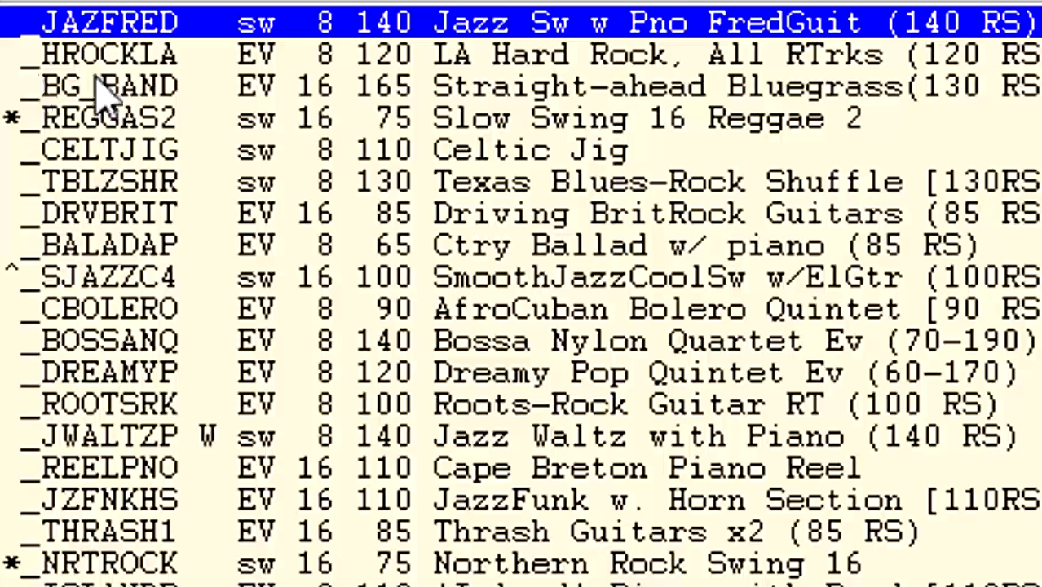
- Choose the band style, set the tempo to 135 and start the song playing
left_click(526, 91)
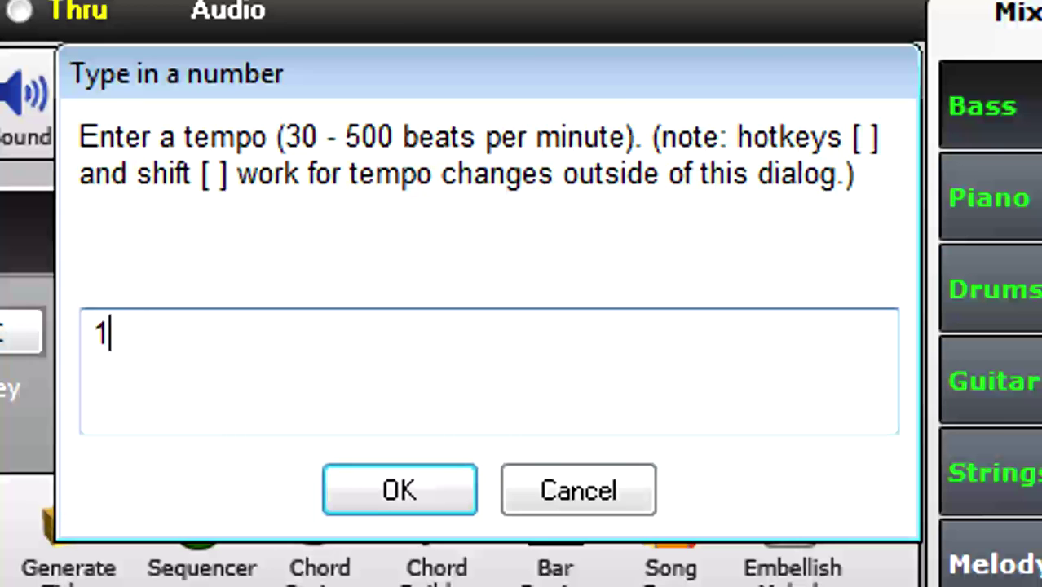
type("35")
key("Return")
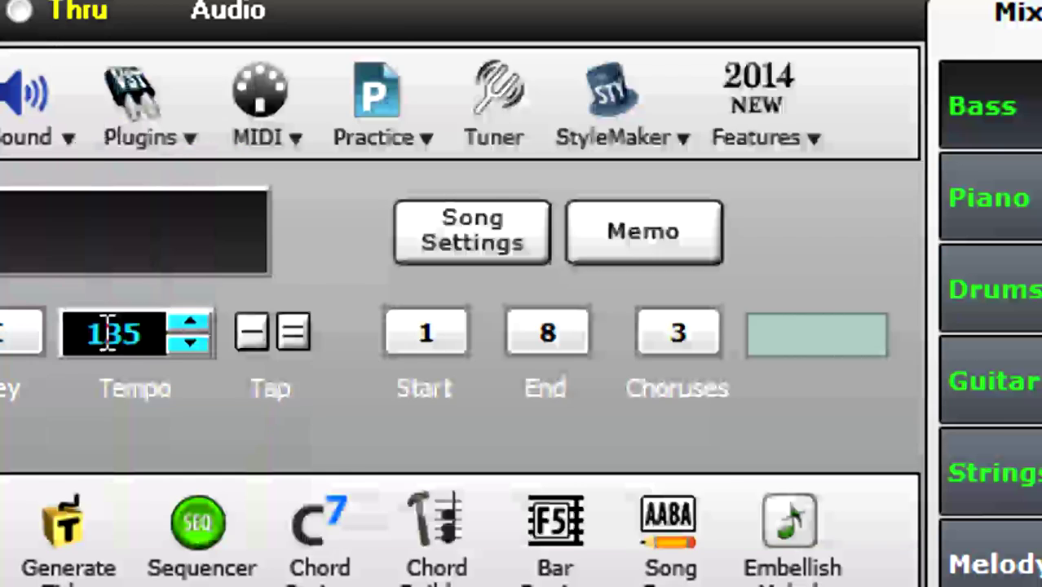
left_click(104, 350)
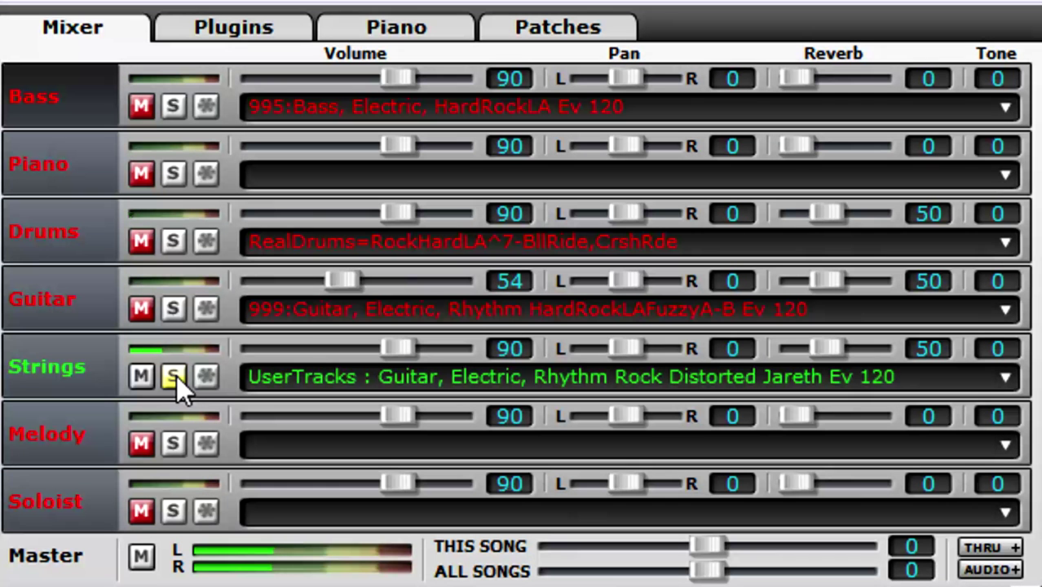
- Unsolo the Strings track in the Mixer so every track plays together
left_click(176, 374)
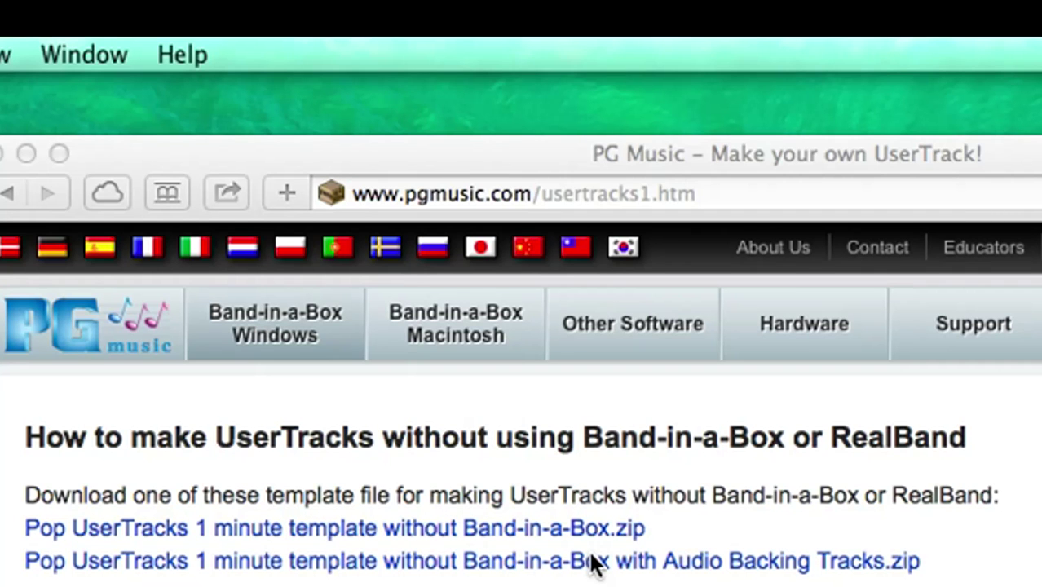
- Bring the PG Music UserTrack template web page in Safari to the front
left_click(588, 568)
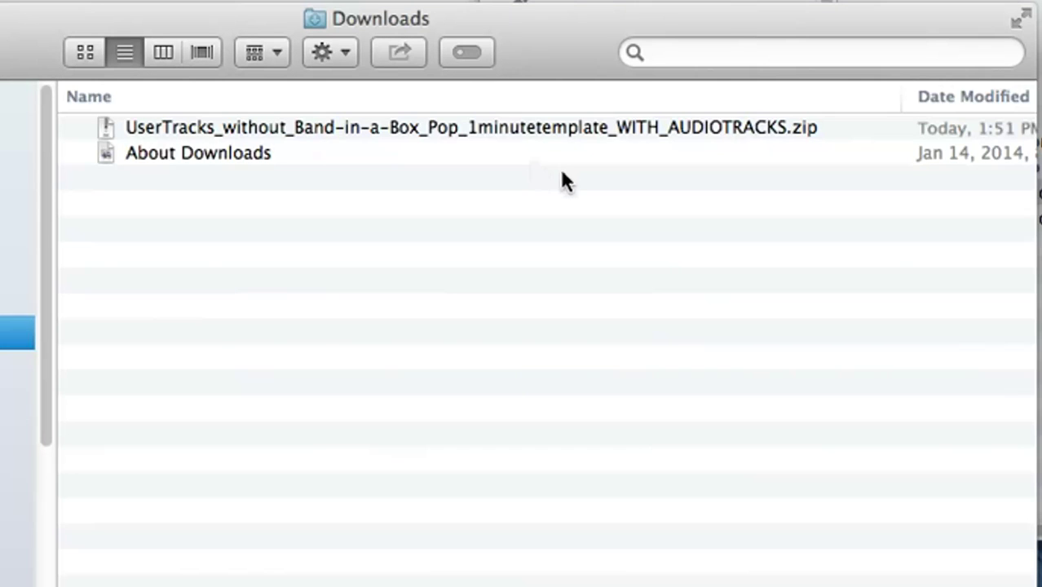
- Create folder 'Guitar, Electric, Rhythm Rock Distorted Jareth Ev 120' and unzip the template archive
key("shift+super+n")
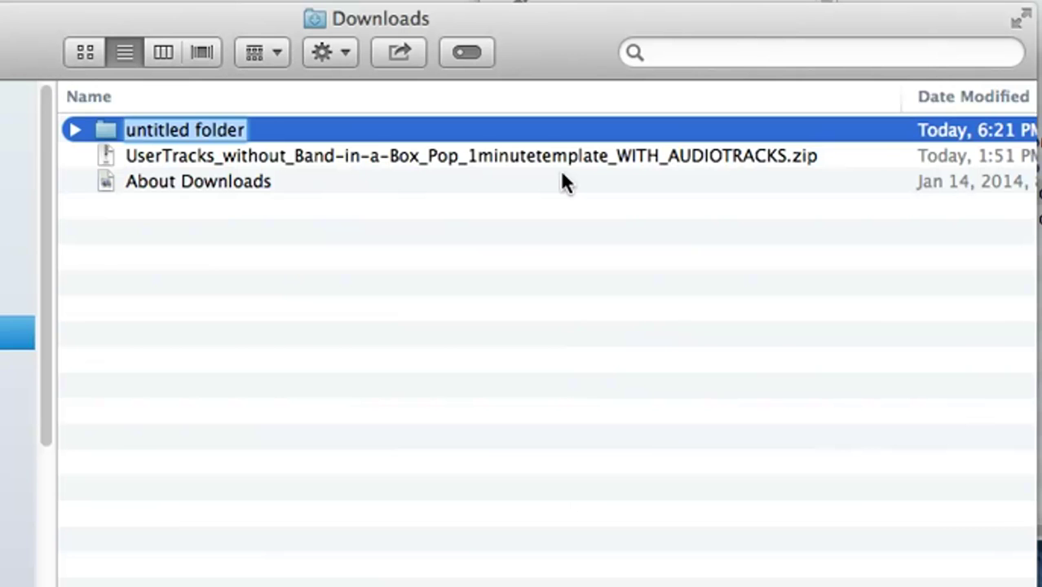
type("Guitar, El")
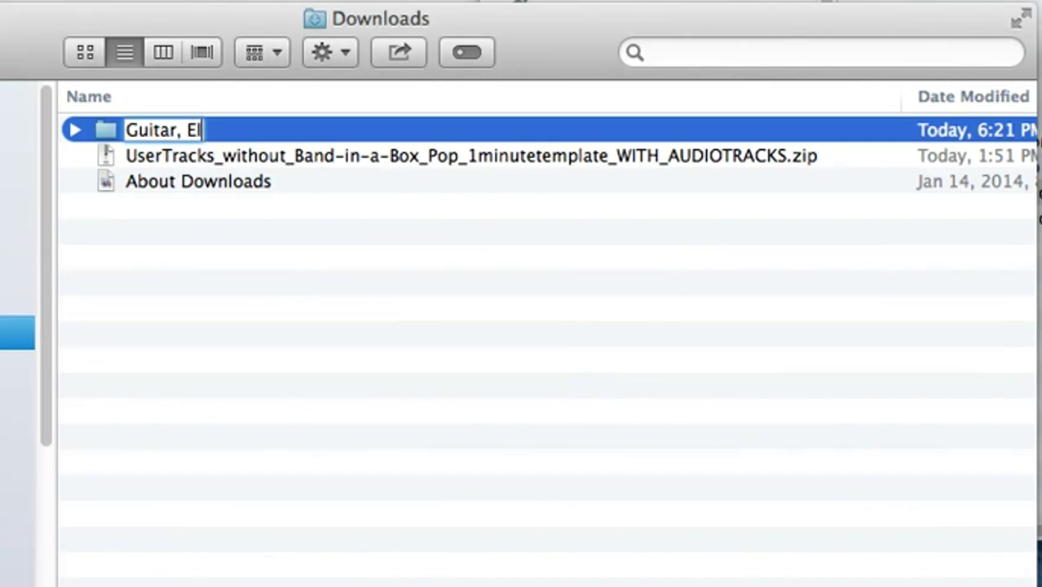
type("ectric,")
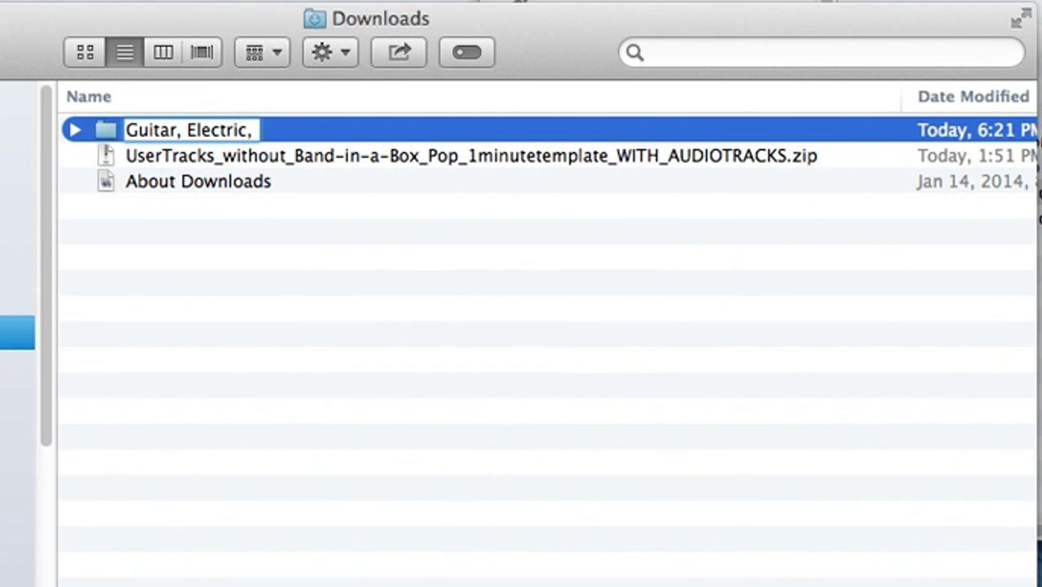
type("Rh")
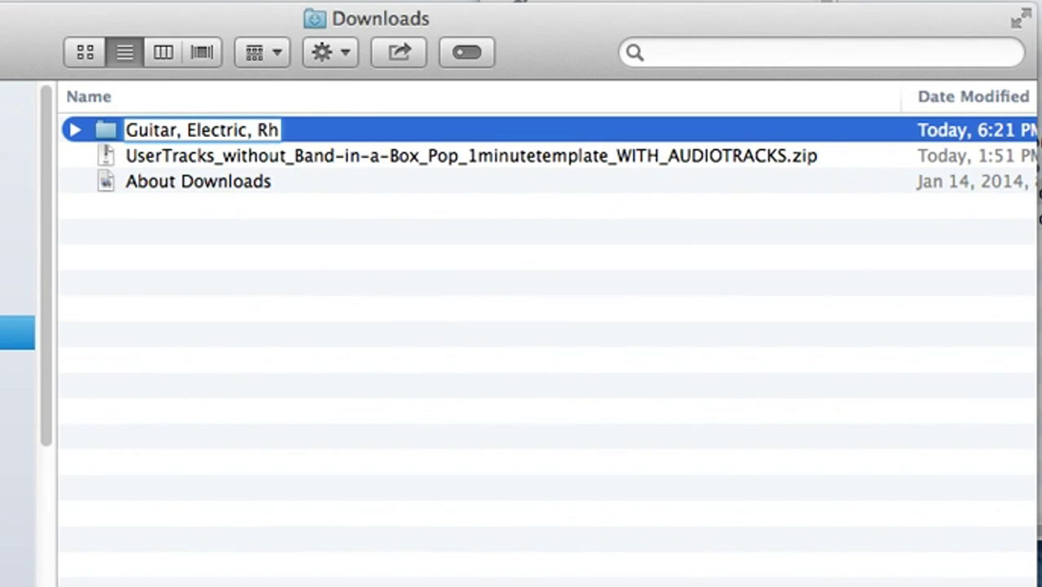
type("ythm Rock D")
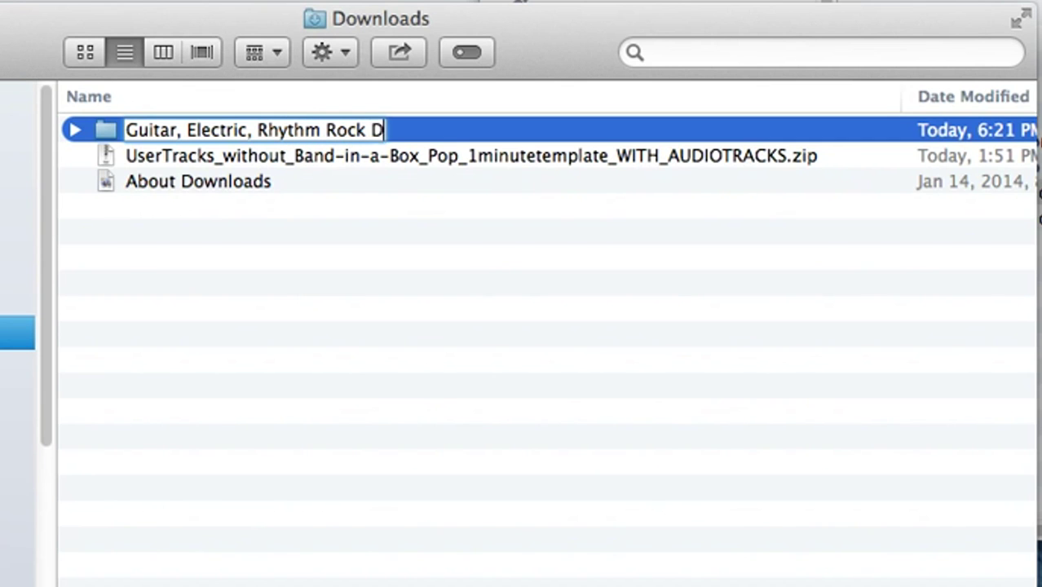
type("istorted Jareth")
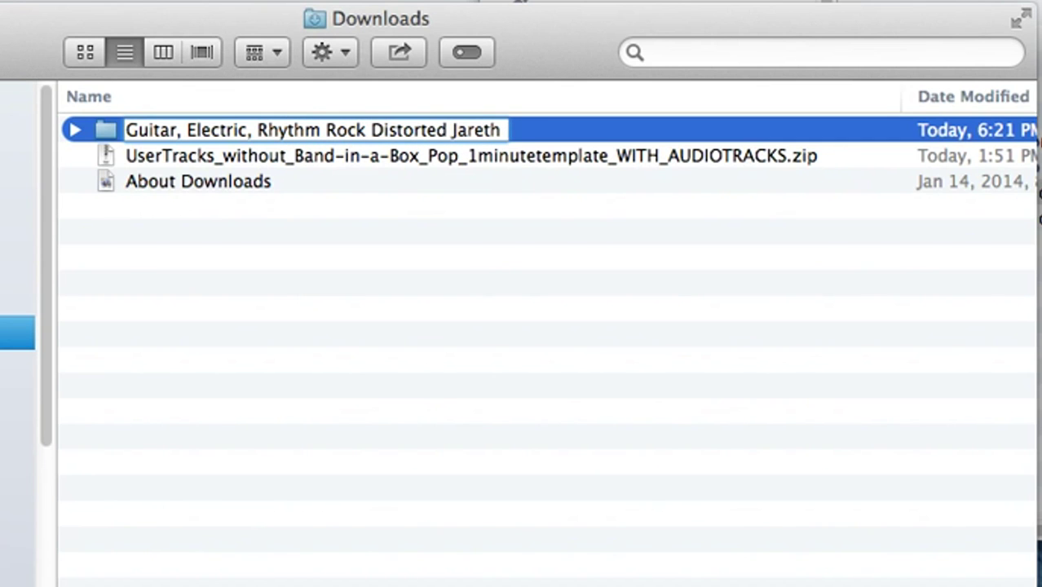
type(" Ev 120")
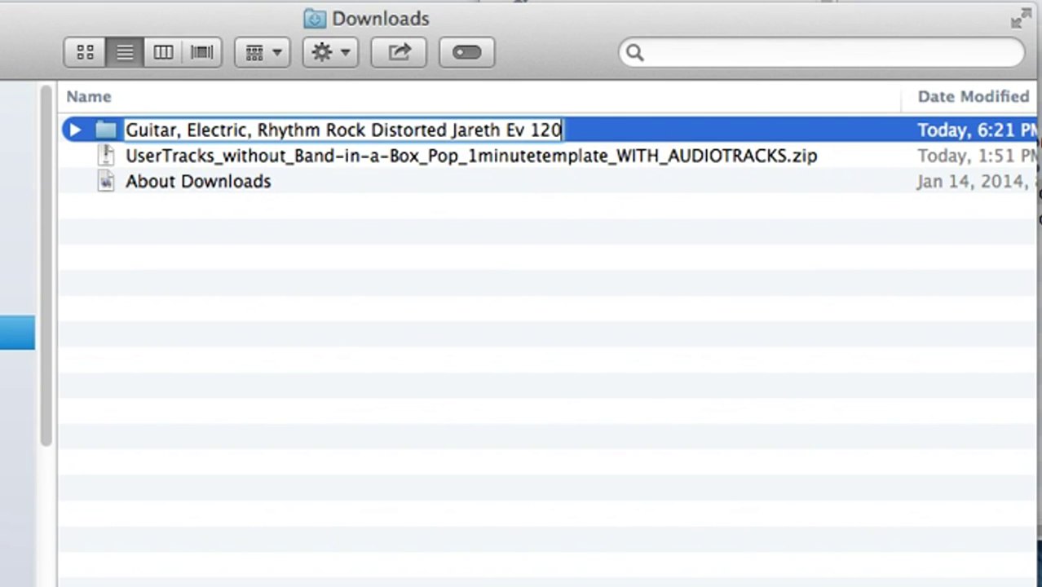
key("Return")
double_click(356, 157)
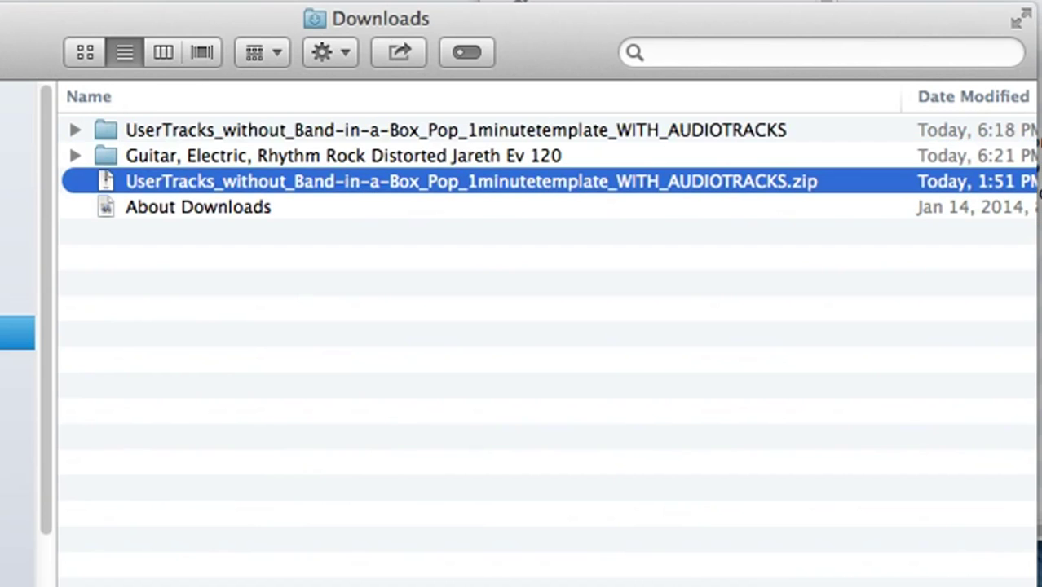
- Browse the template's MIDI files (60s Pop Swing, Heavy Rock, Modern Rock), then open Audio backing tracks
double_click(194, 131)
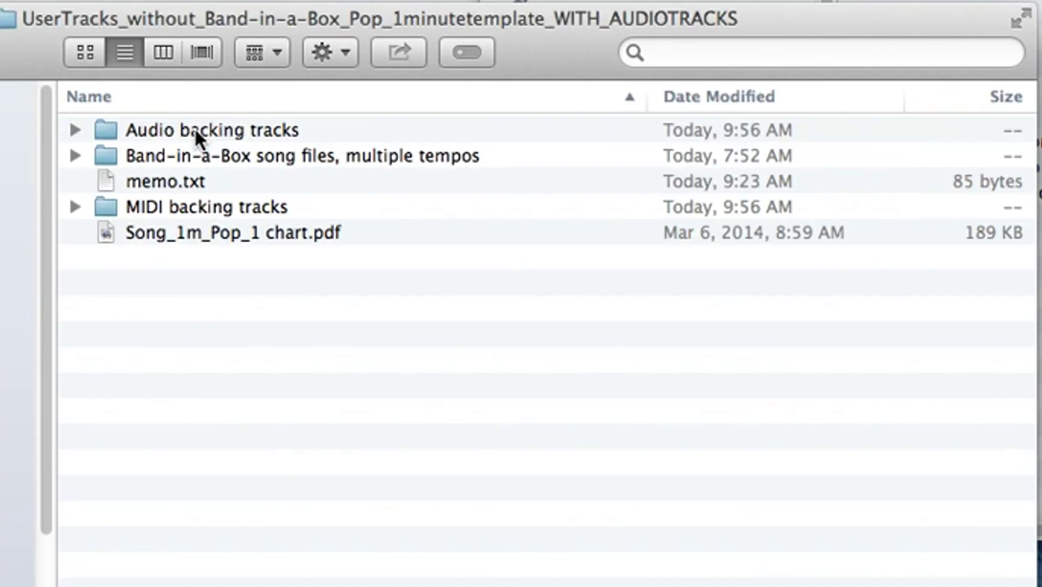
double_click(165, 205)
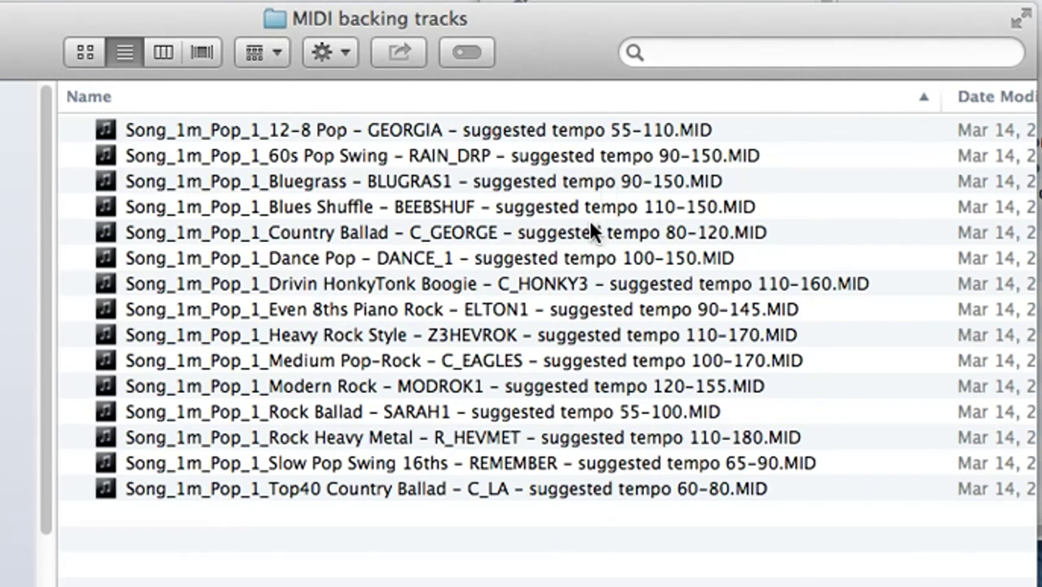
left_click(563, 153)
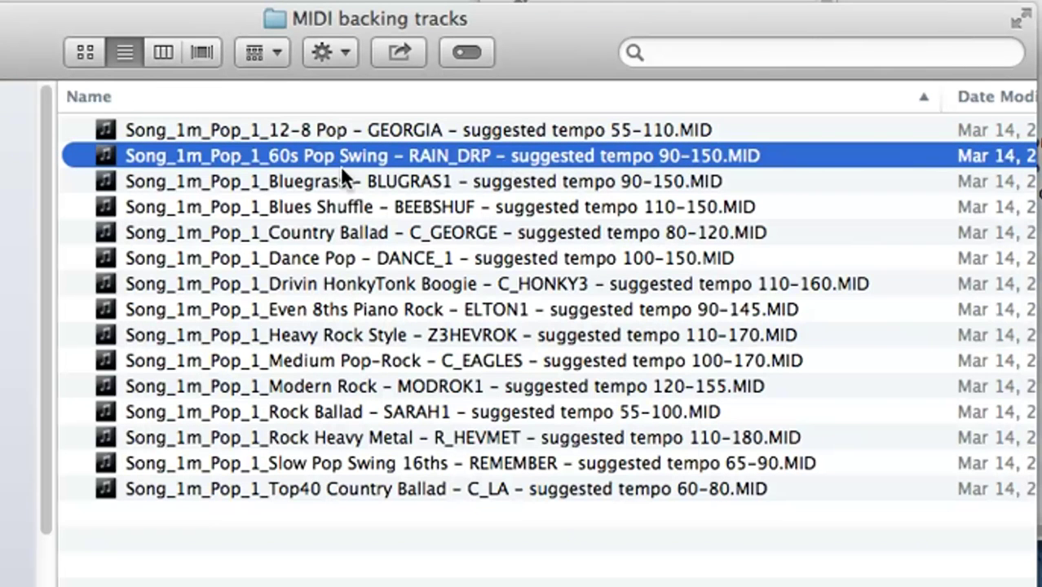
left_click(464, 335)
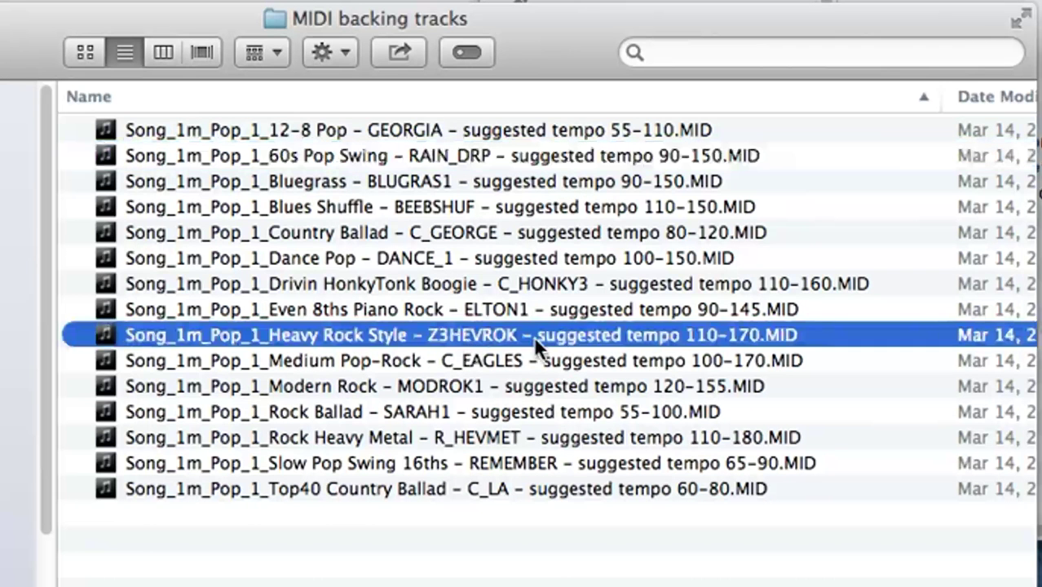
left_click(459, 390)
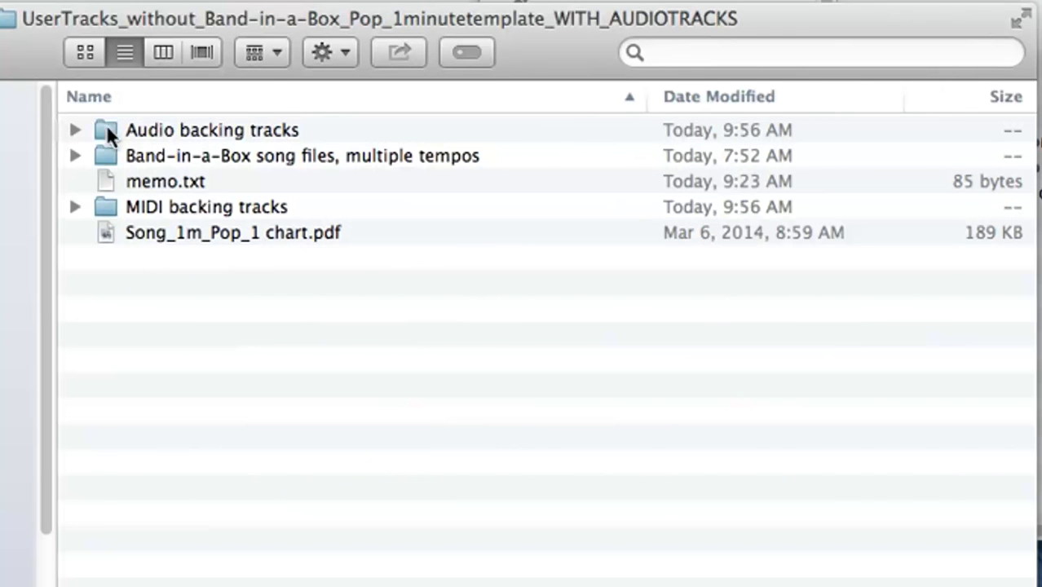
double_click(195, 132)
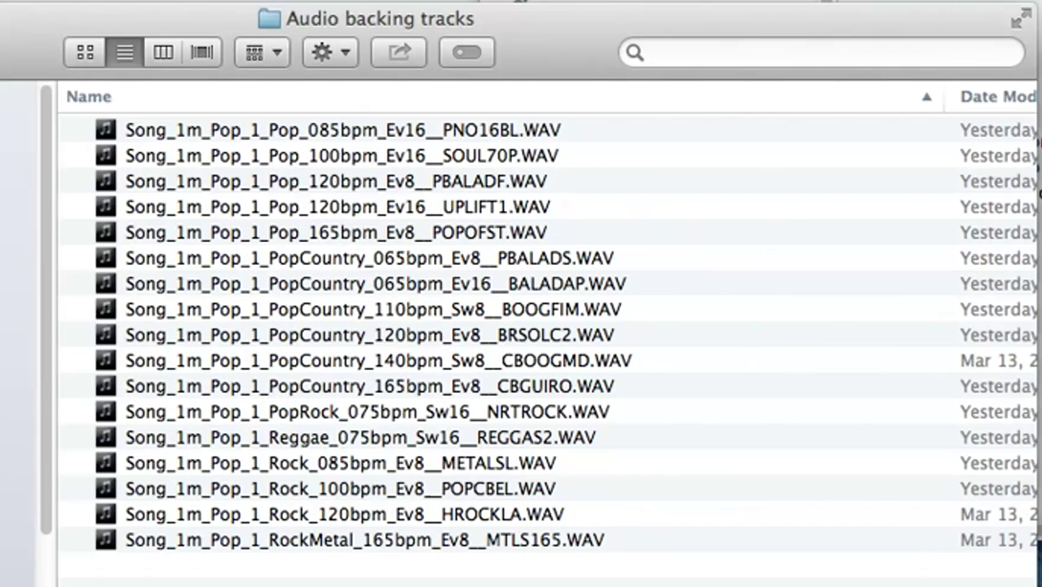
- Preview Song_1m_Pop_1_Rock_120bpm_Ev8__HROCKLA.WAV, close the player and return to the template folder
double_click(332, 511)
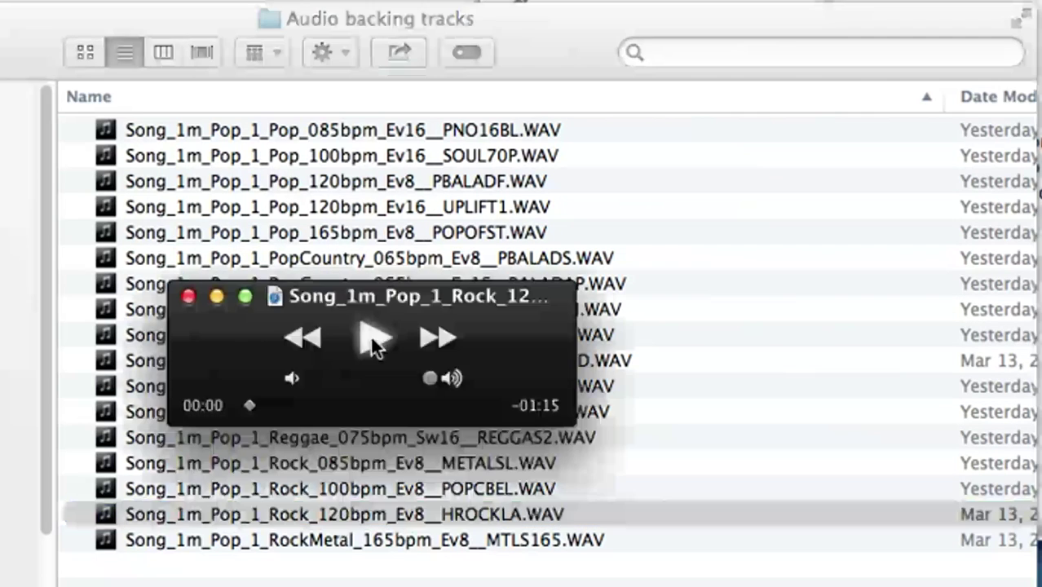
left_click(371, 339)
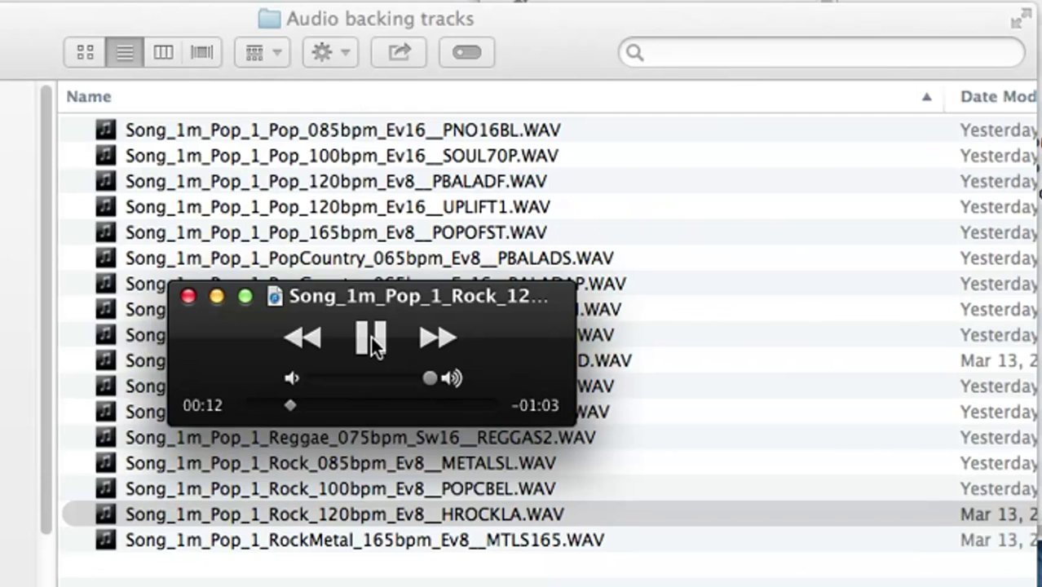
left_click(377, 344)
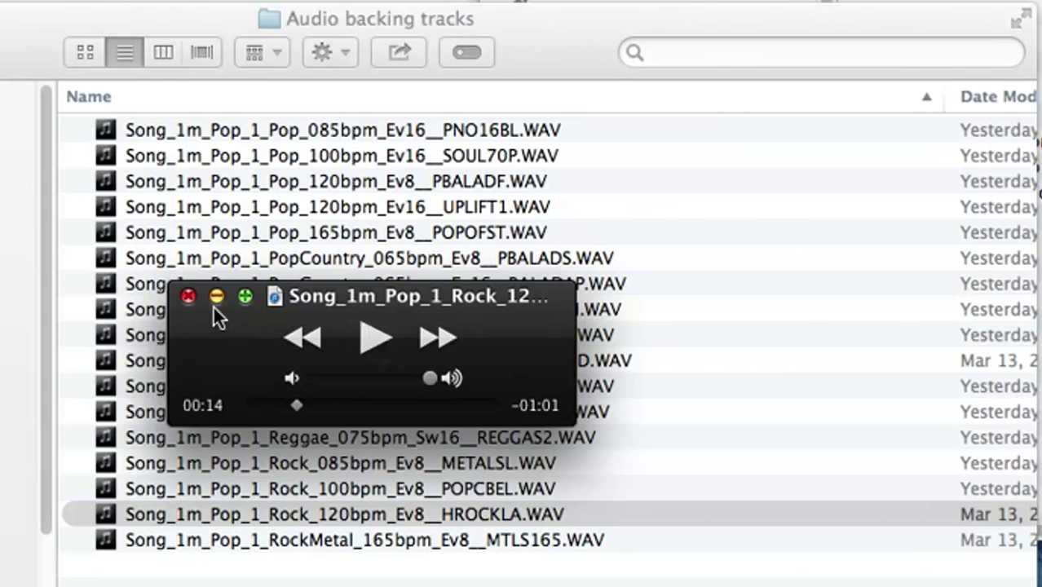
left_click(190, 296)
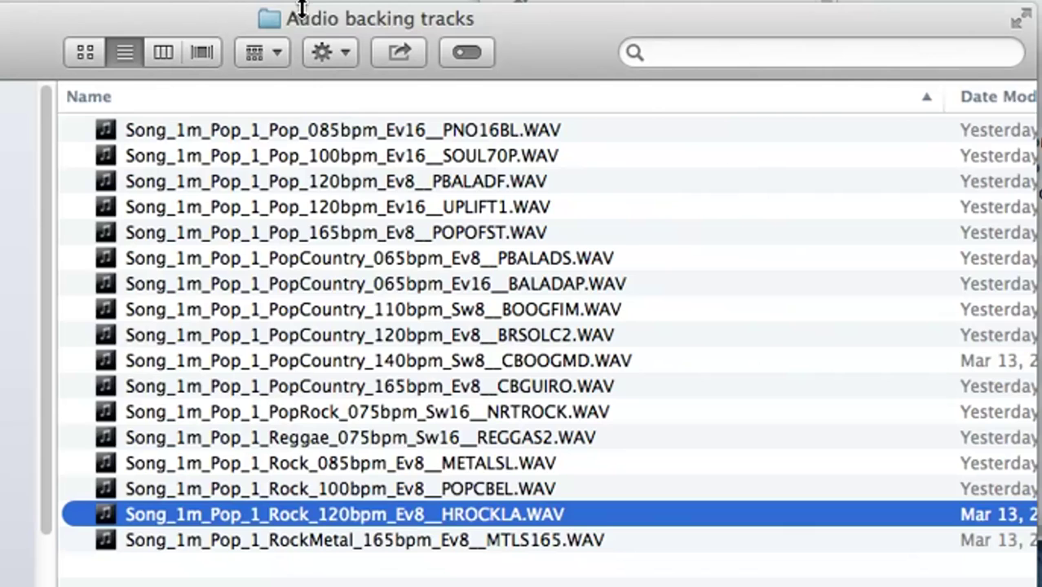
key("super+Up")
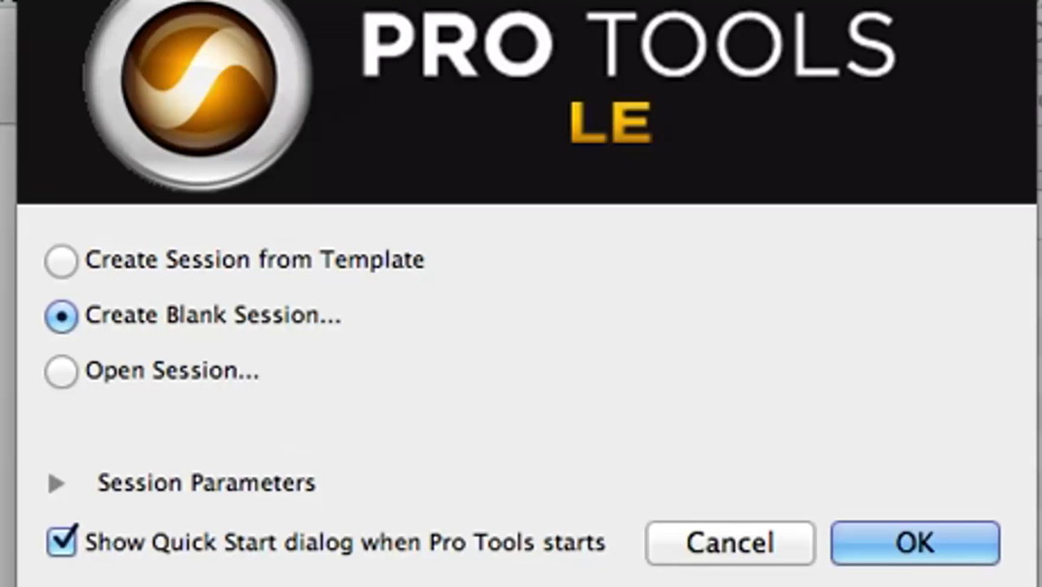
- Create a blank session and save it as 'UserTracks recording'
left_click(979, 569)
type("UserTracks reco")
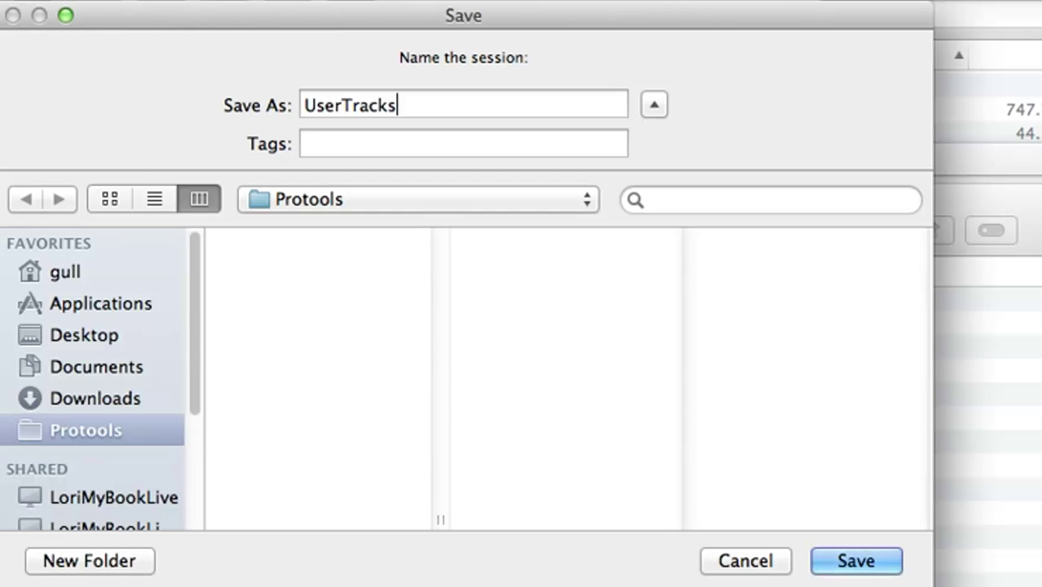
type("rding")
key("Return")
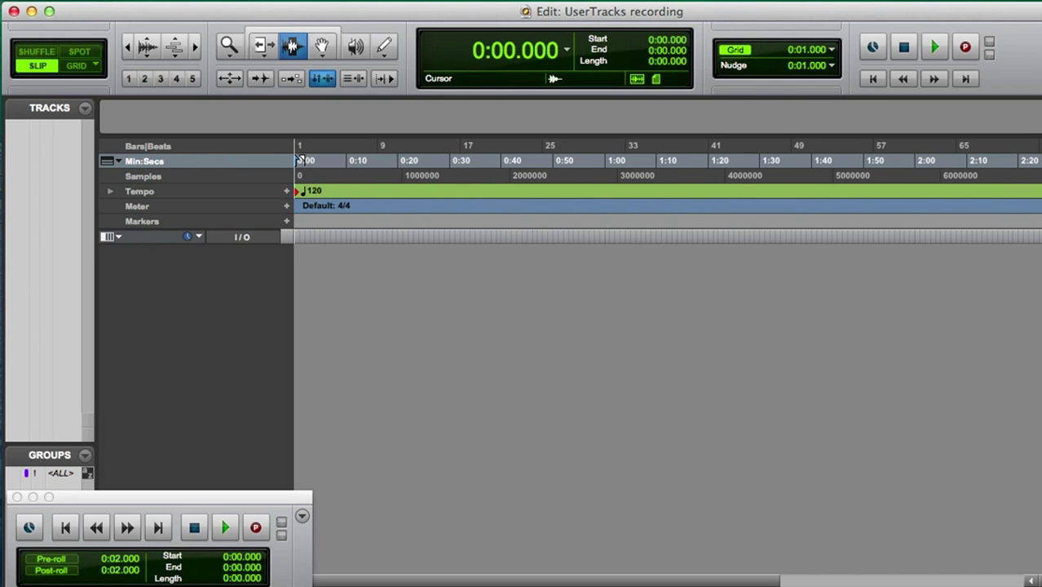
- Import the Heavy Rock Style MIDI backing file as tracks and play it back
left_click(155, 0)
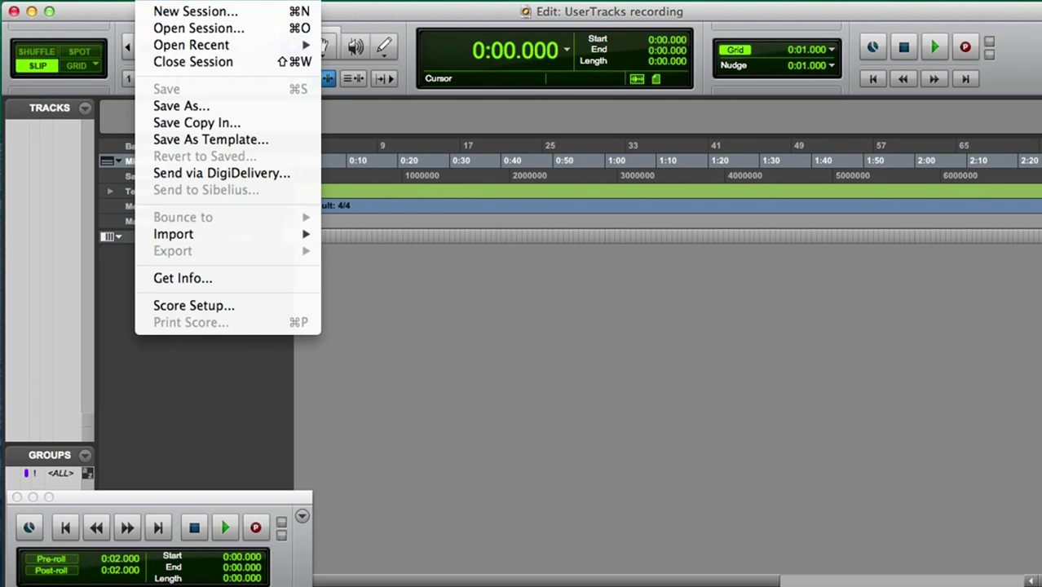
mouse_move(281, 236)
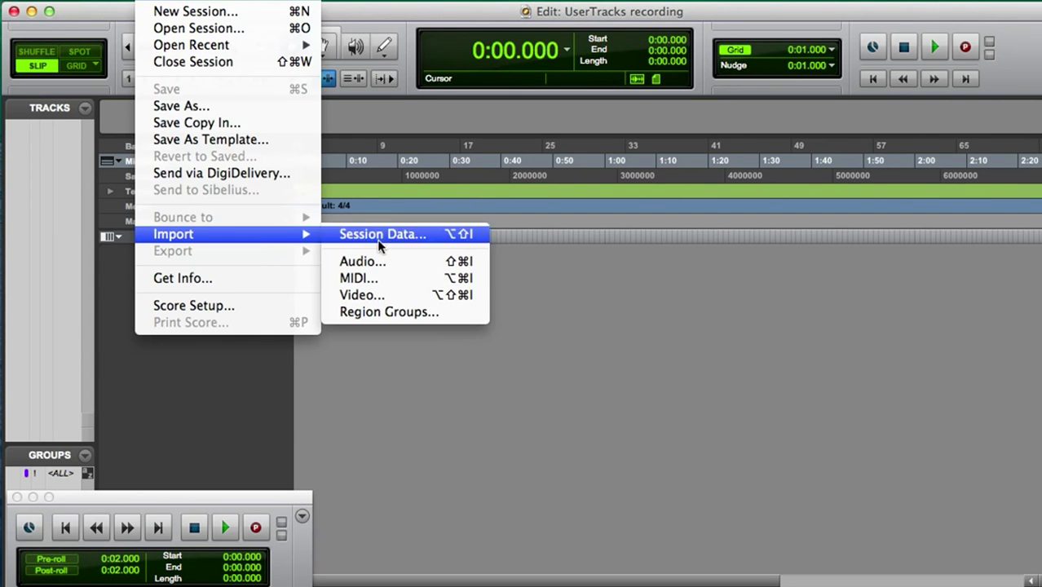
left_click(387, 277)
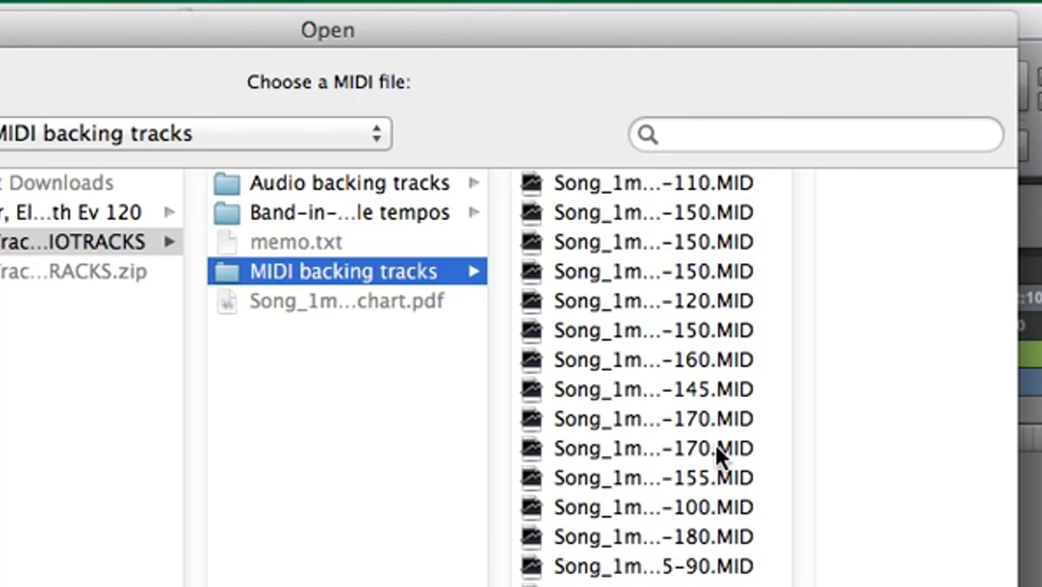
left_click(713, 420)
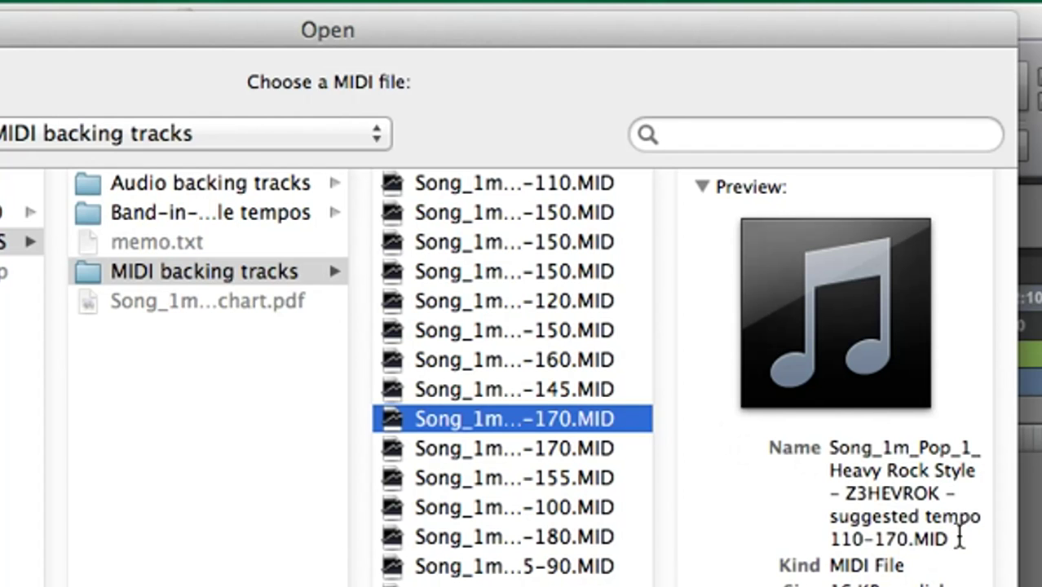
key("Return")
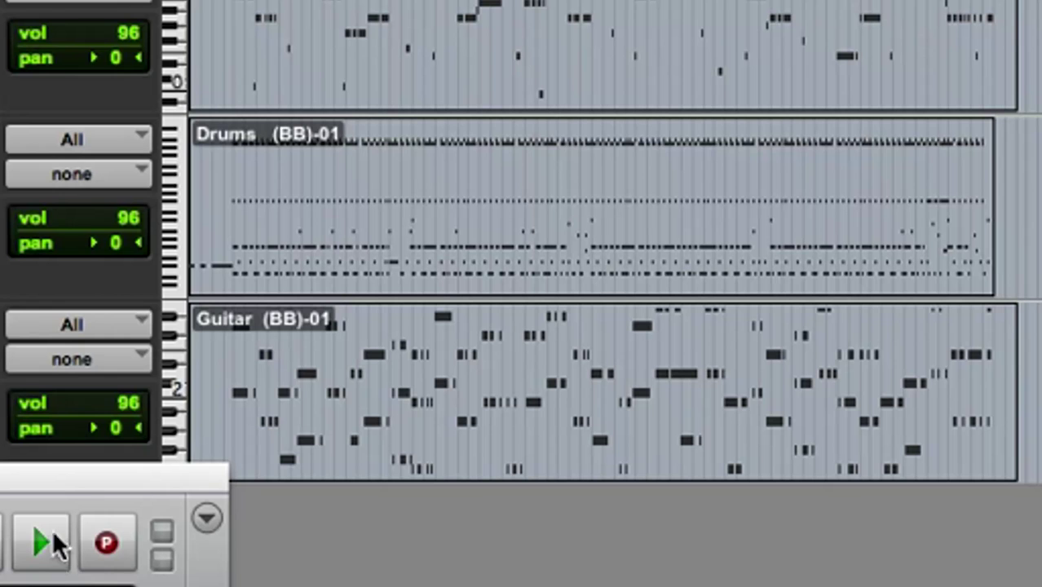
left_click(49, 539)
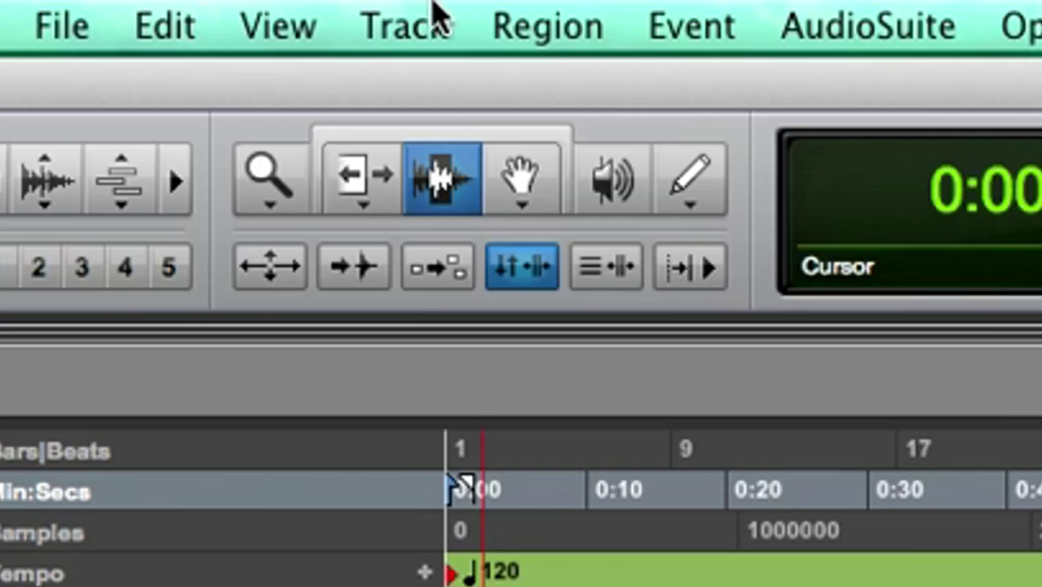
- Delete the MIDI tracks and add the Rock 120 bpm HROCKLA WAV to the import list, converted
left_click(435, 12)
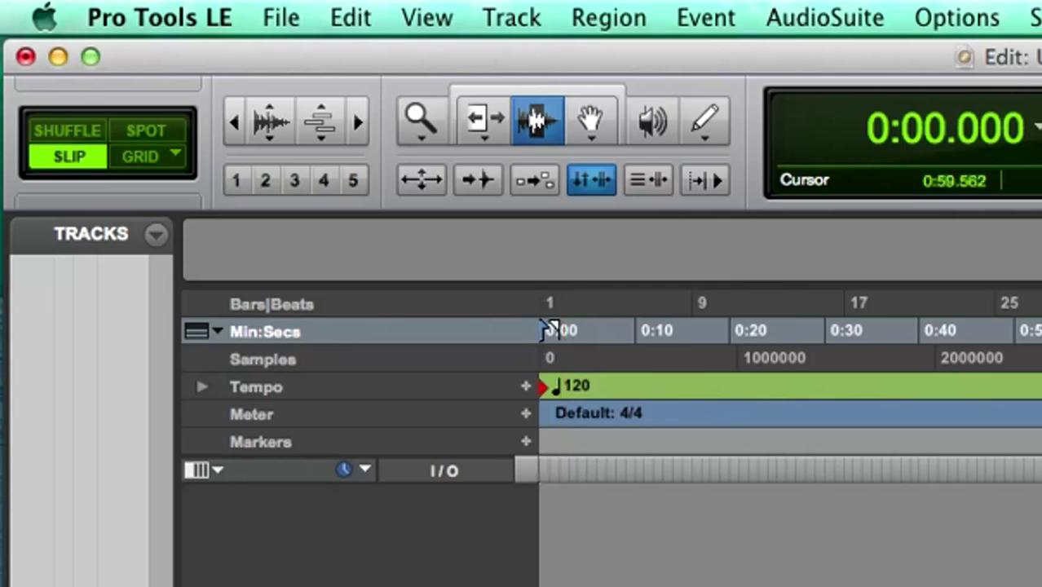
left_click(297, 16)
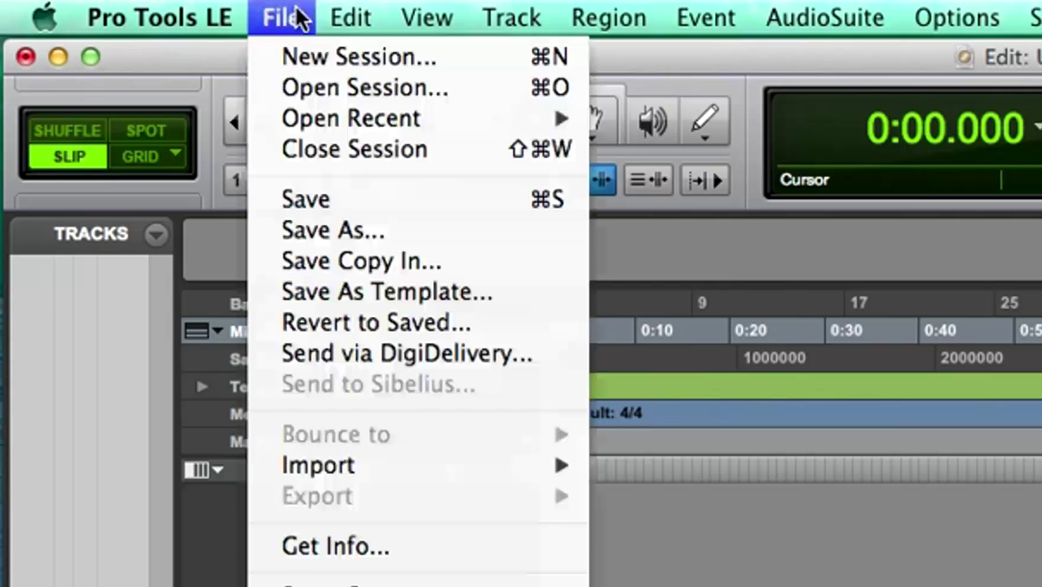
mouse_move(460, 466)
left_click(665, 515)
left_click(606, 350)
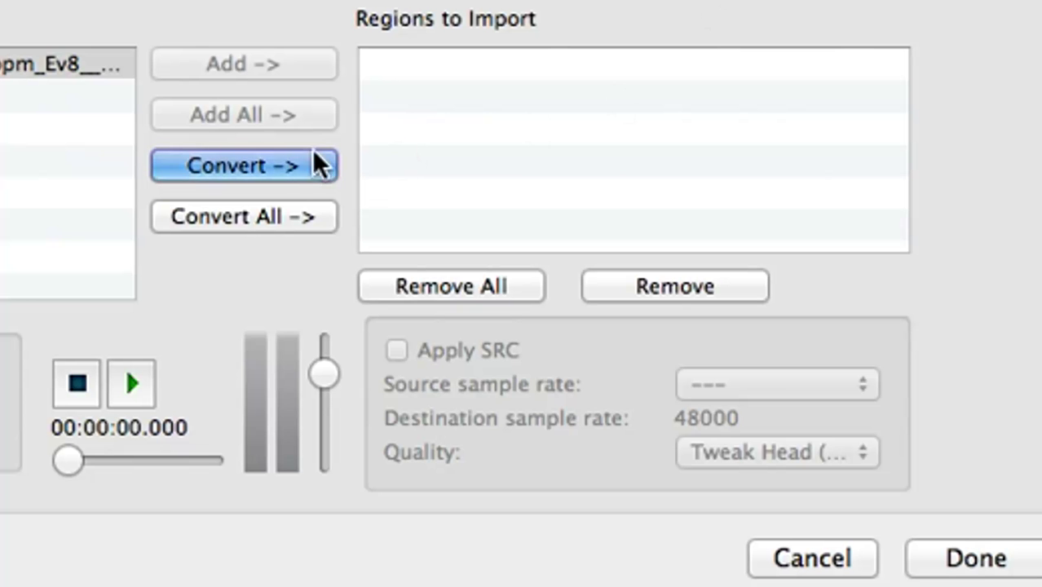
left_click(302, 167)
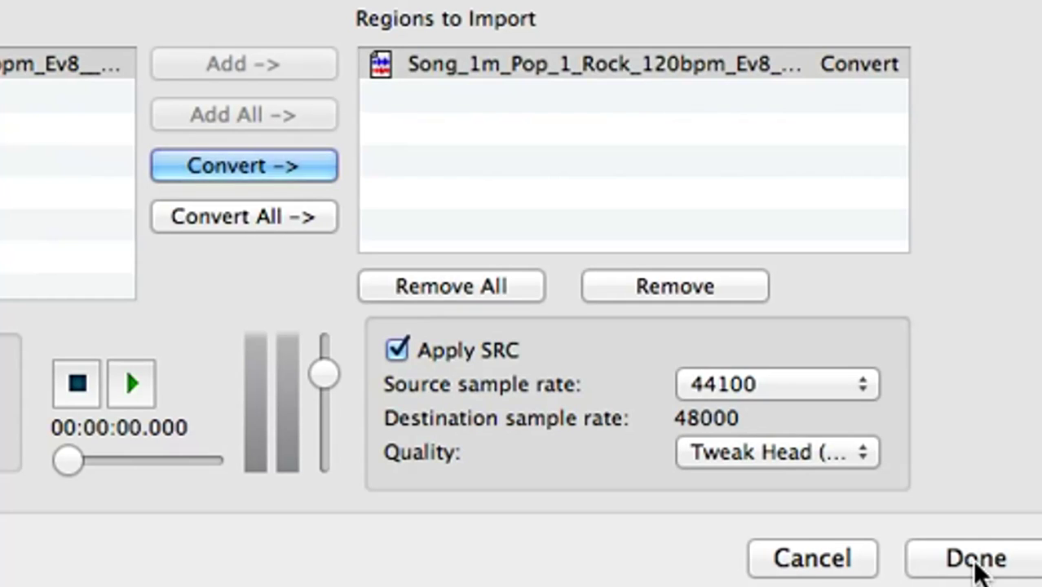
left_click(976, 561)
- Place the imported audio on a new track at session start and play it
left_click(577, 125)
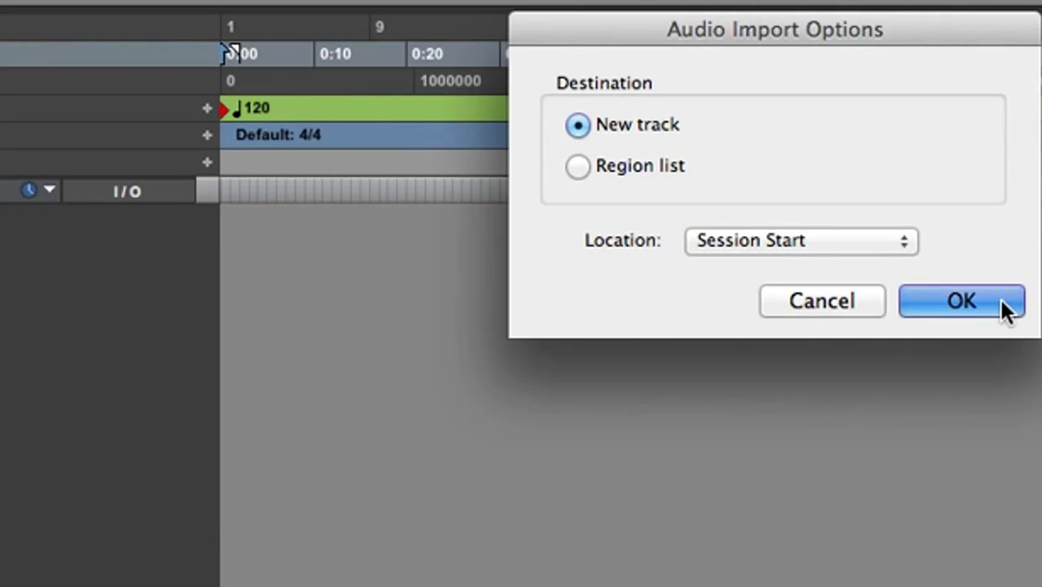
left_click(962, 301)
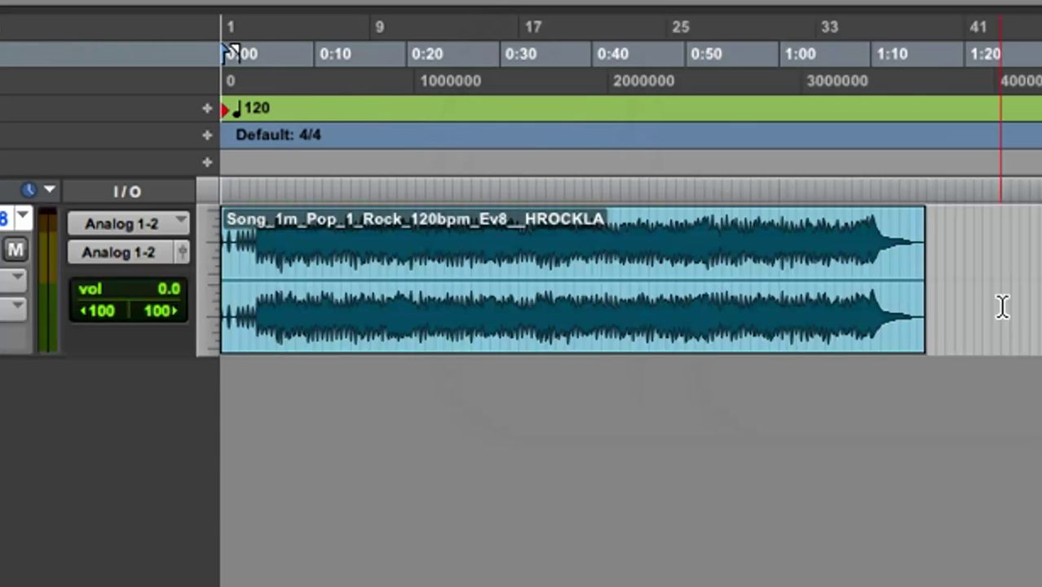
left_click(251, 312)
key("space")
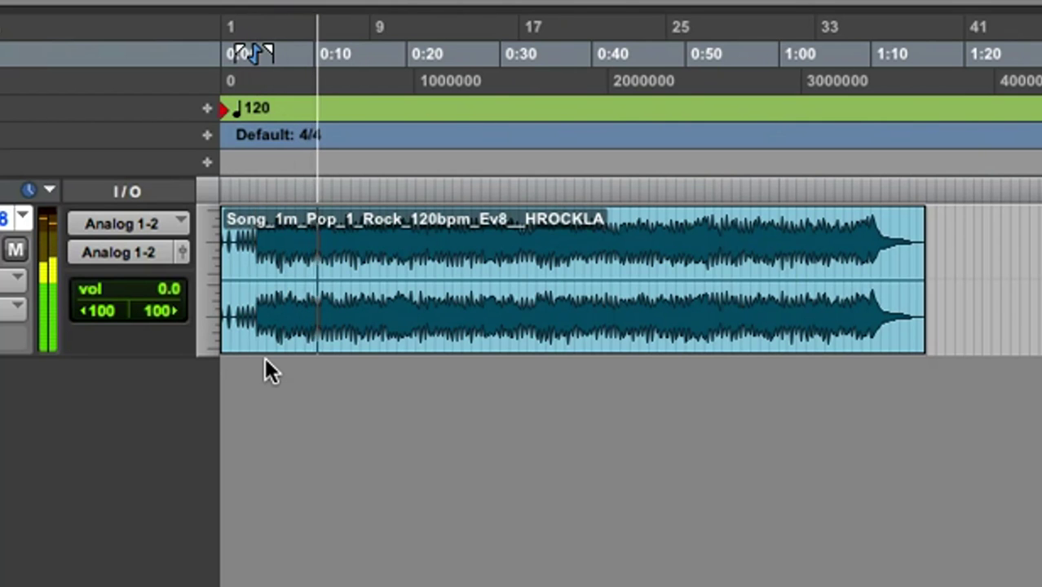
- Stop playback, add one stereo audio track, Audio 1, and record-enable it
key("space")
left_click(63, 21)
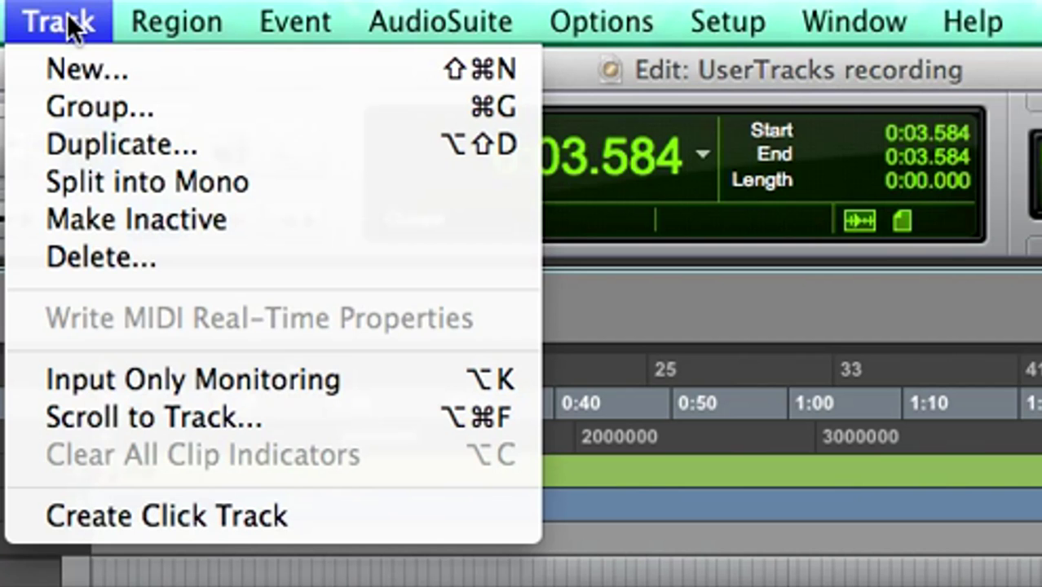
left_click(79, 67)
left_click(440, 346)
left_click(396, 367)
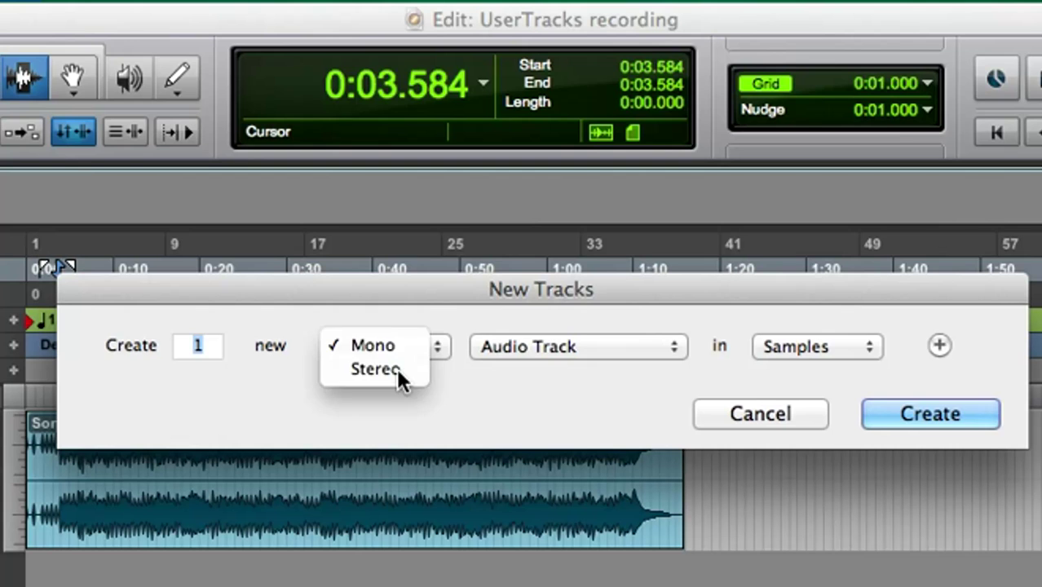
left_click(928, 413)
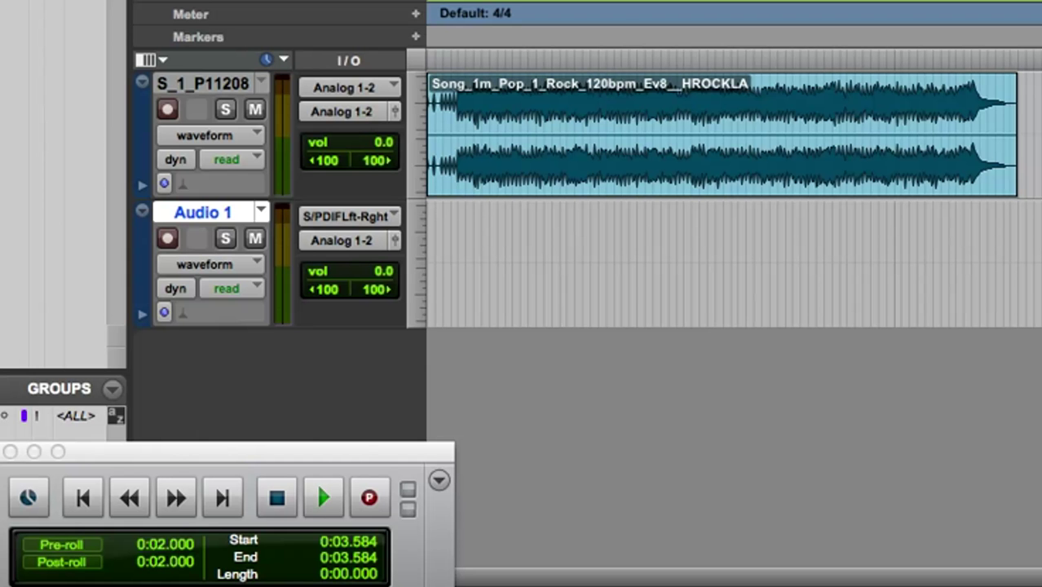
left_click(167, 240)
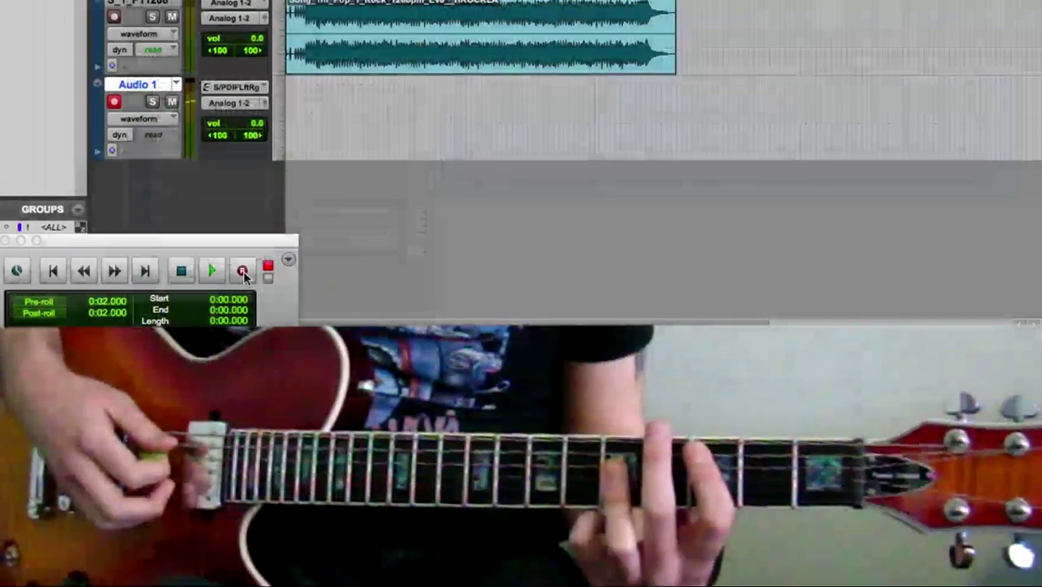
- Record a guitar take onto the Audio 1 track over the backing song, then stop
left_click(243, 272)
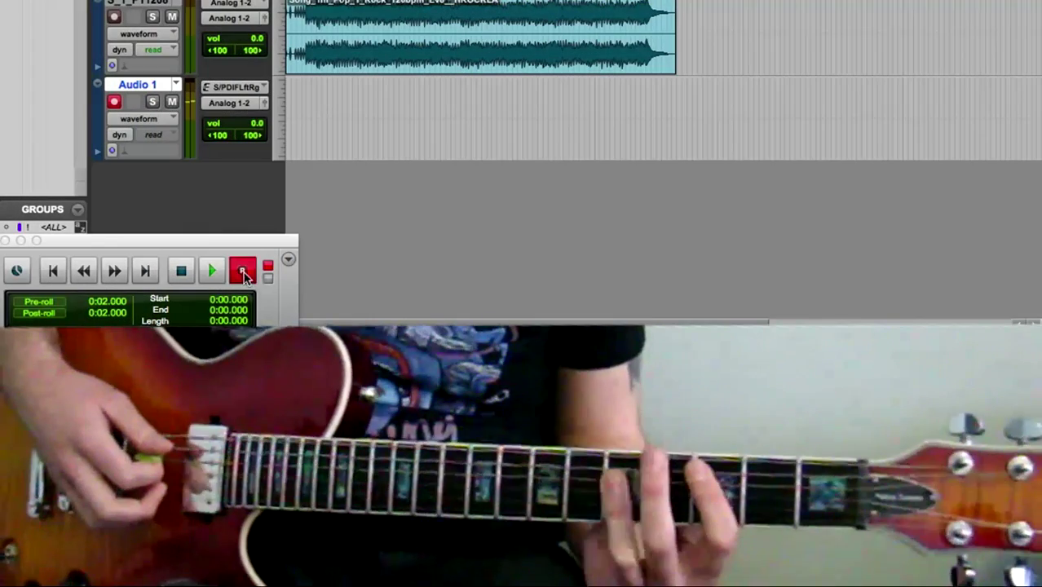
left_click(211, 273)
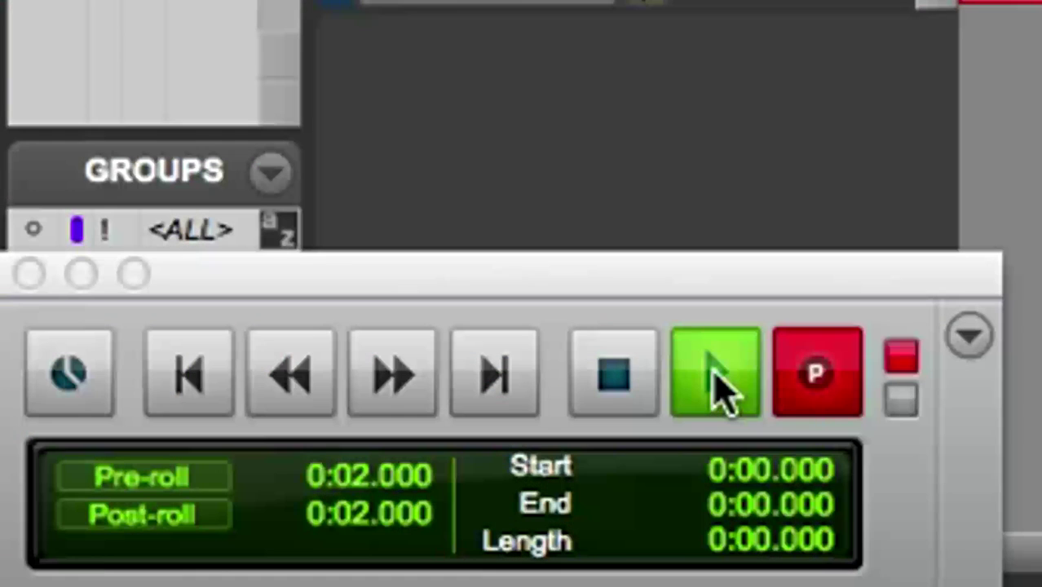
left_click(721, 390)
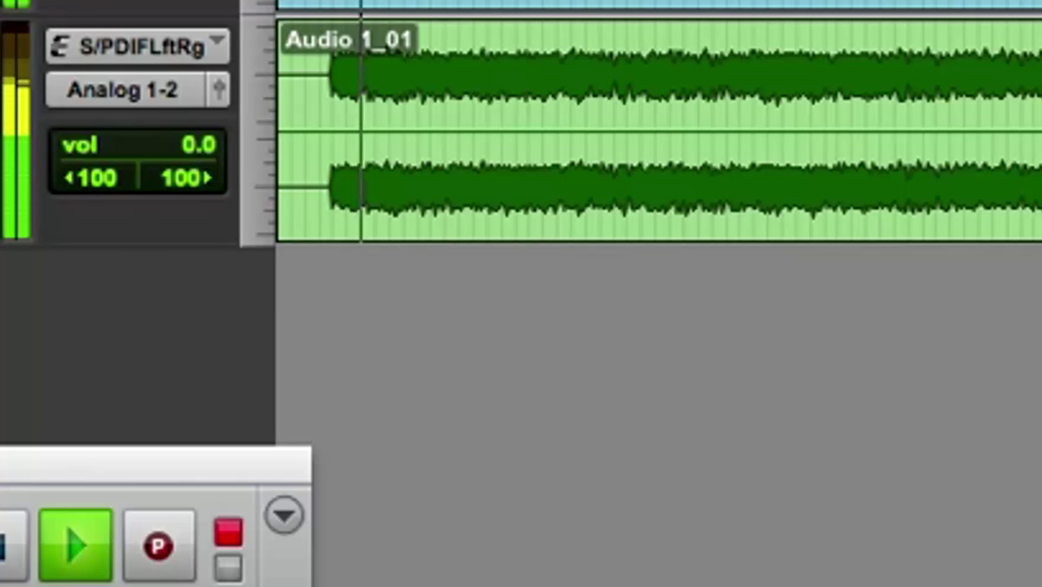
key("space")
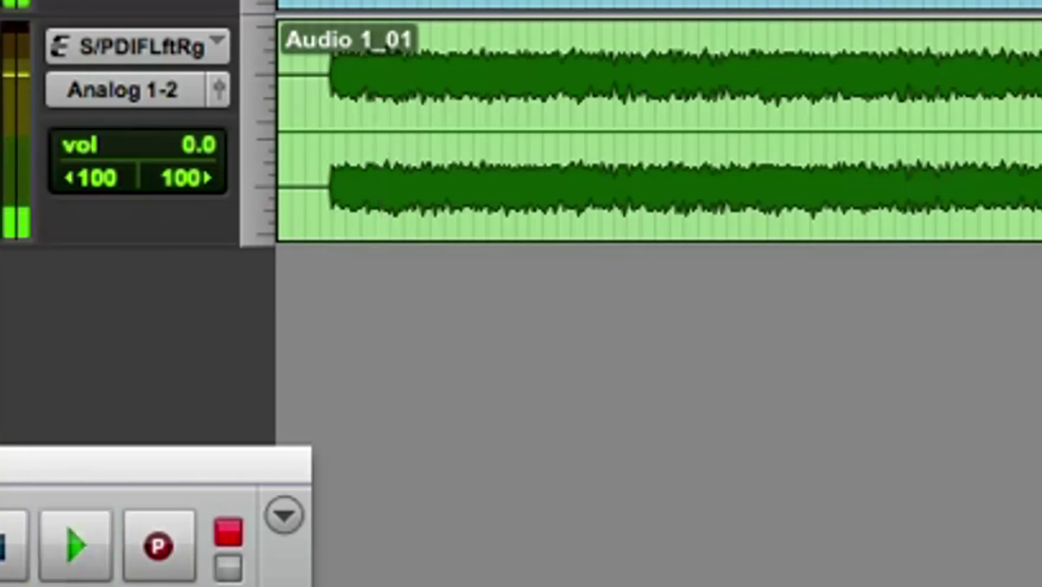
- Set the bounce to Stereo Interleaved format, 16-bit depth and 44.1 kHz sample rate
left_click(133, 9)
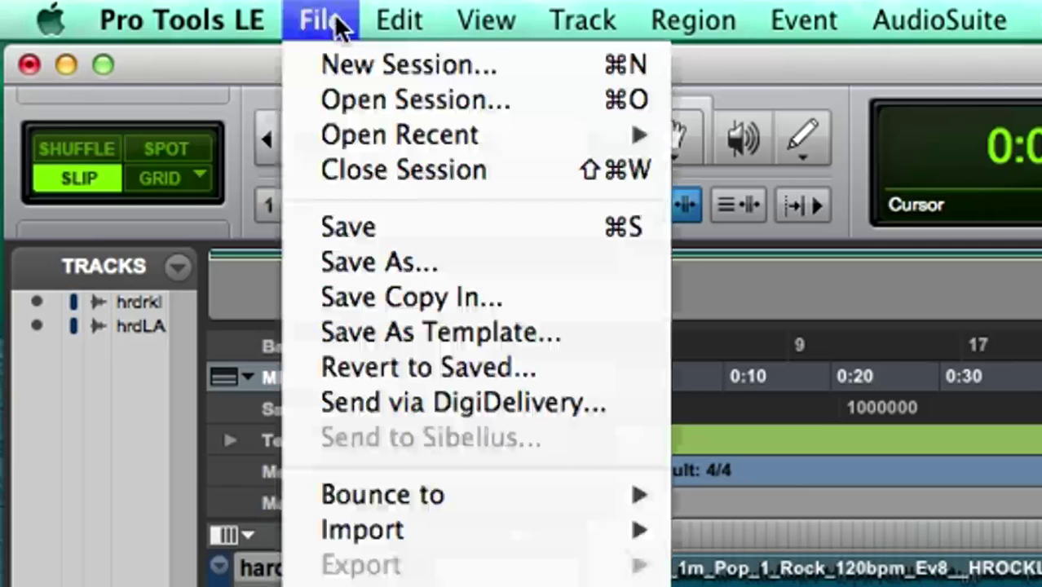
mouse_move(475, 497)
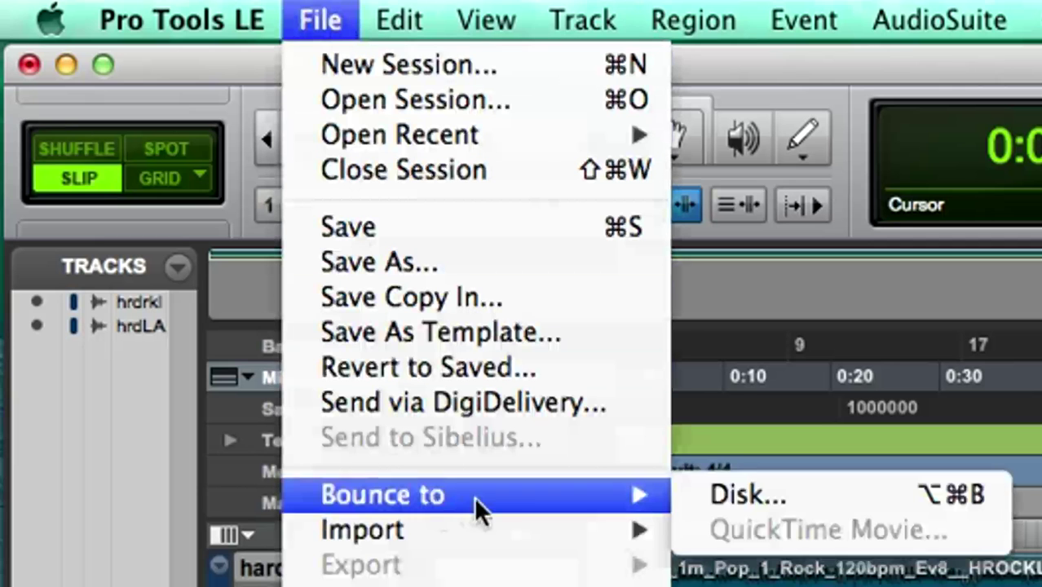
left_click(744, 487)
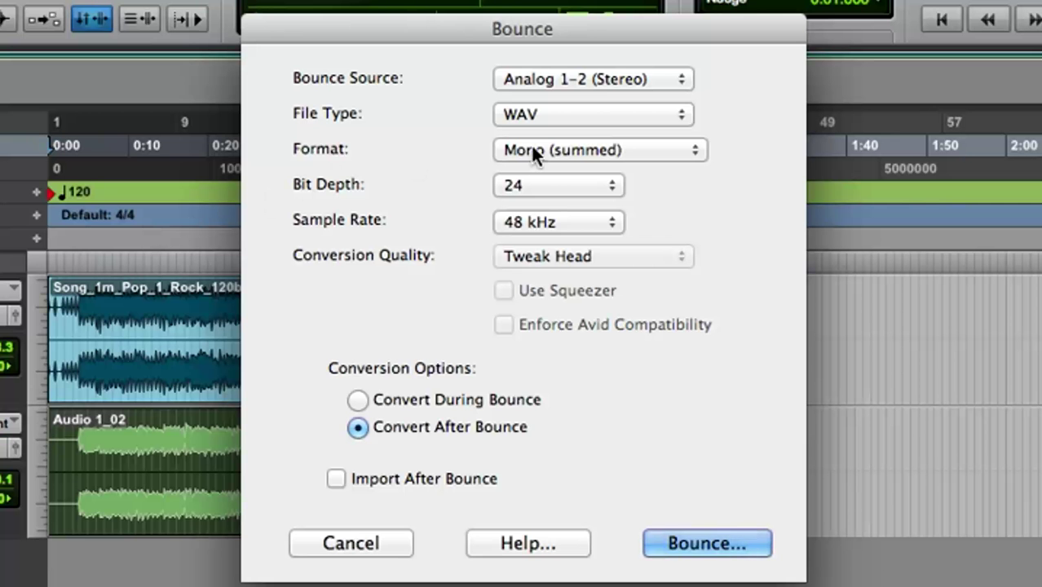
left_click(674, 149)
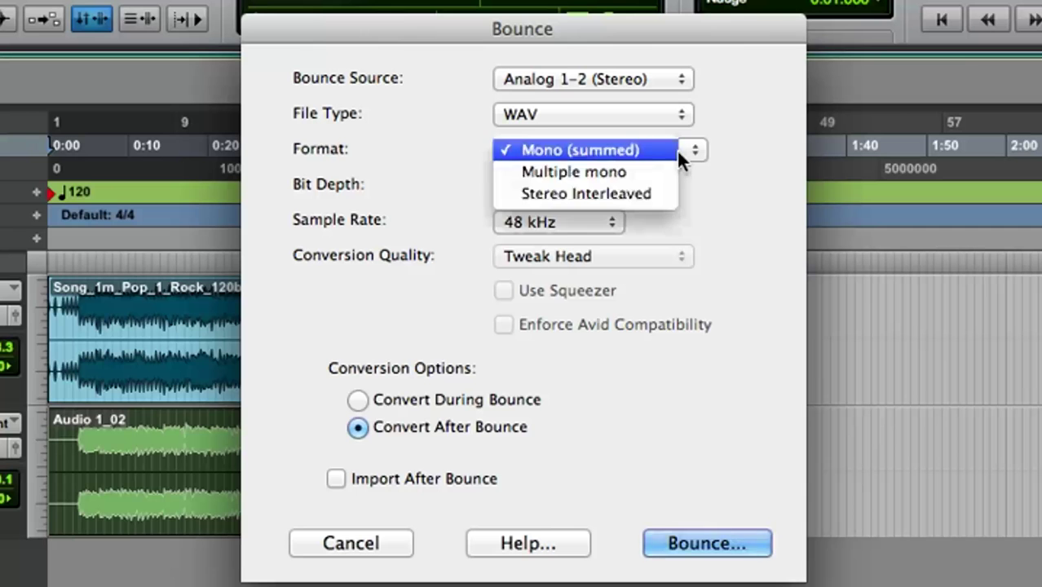
left_click(638, 194)
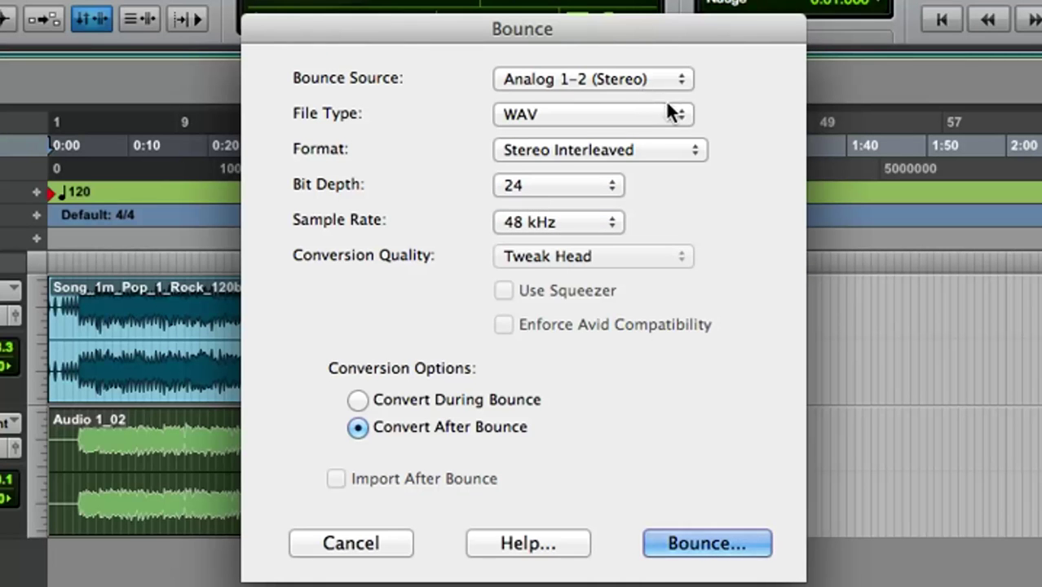
left_click(616, 185)
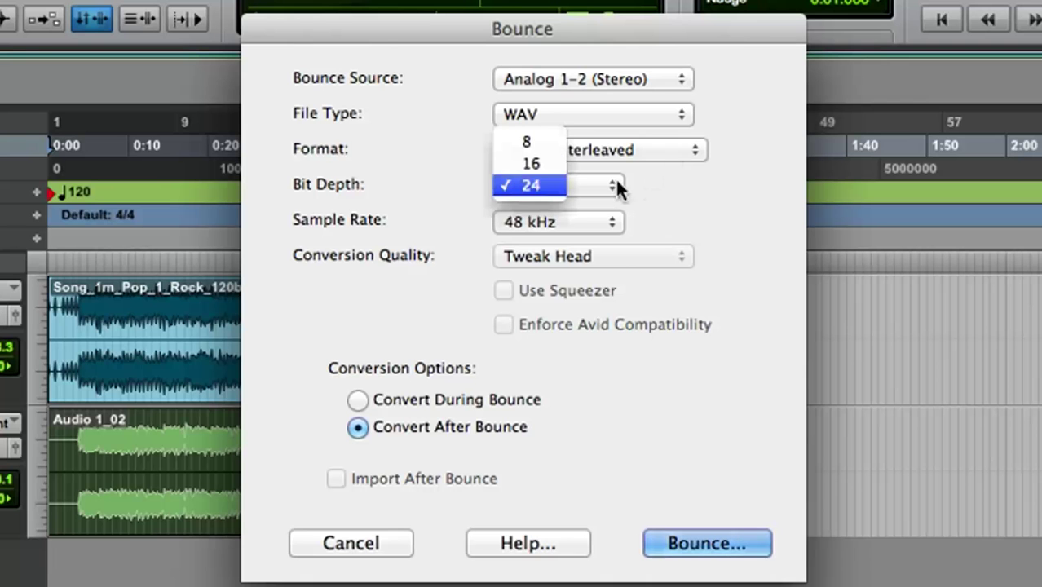
left_click(534, 163)
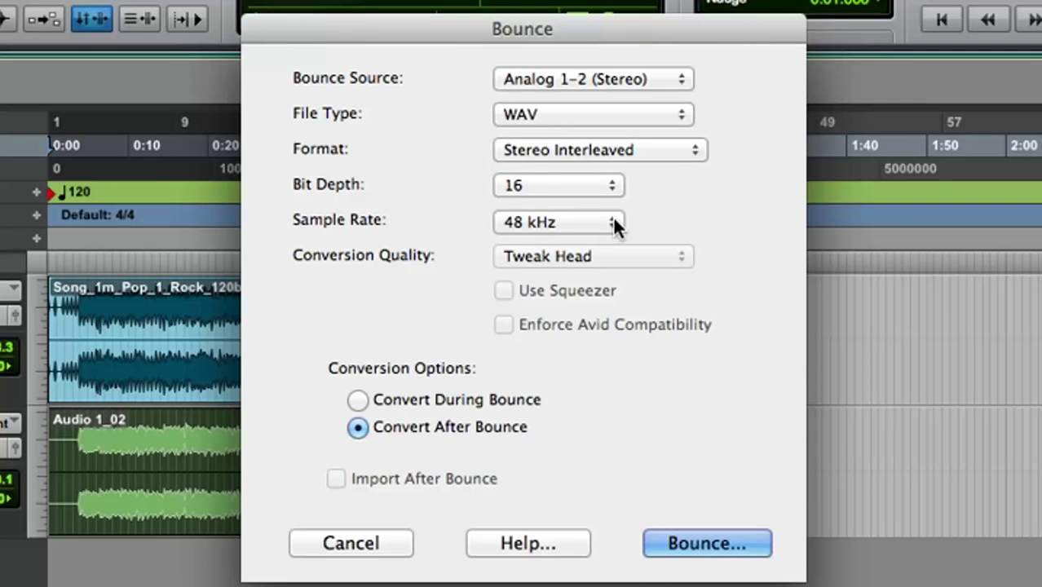
left_click(616, 222)
left_click(597, 199)
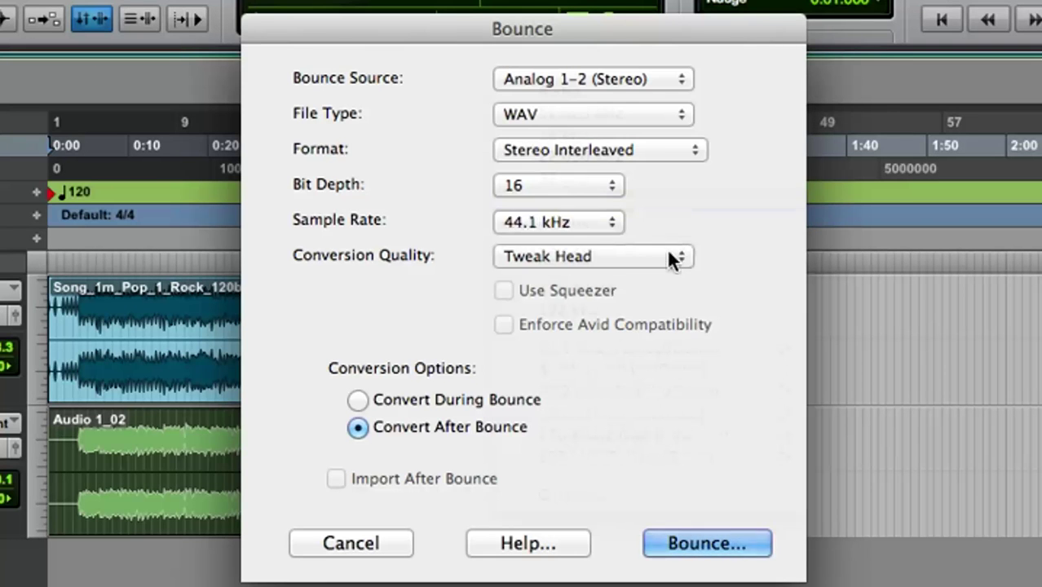
- Bounce the mix as GuitarPopSong1 into the guitar rhythm rock UserTrack folder
left_click(721, 544)
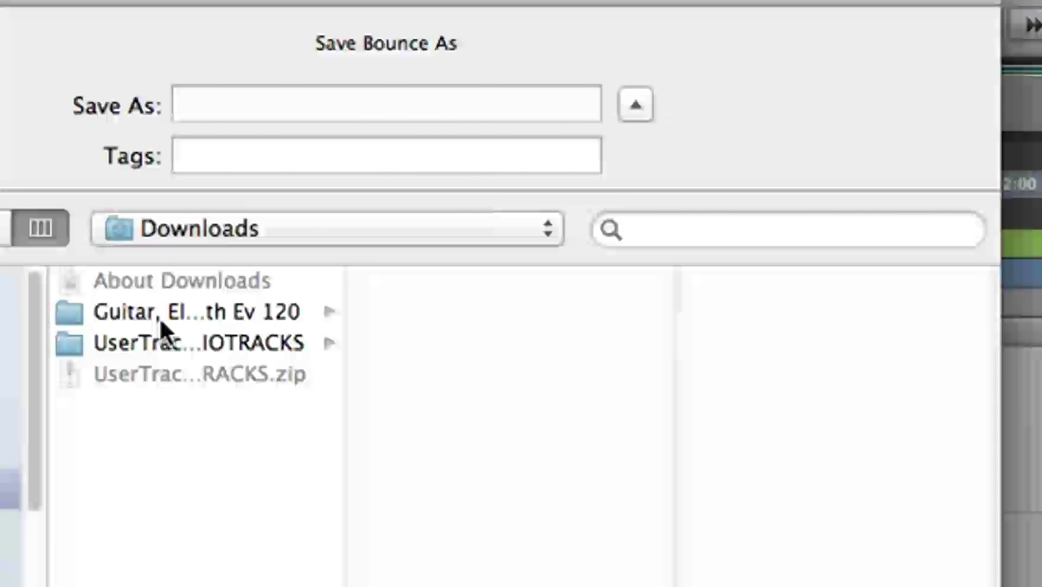
left_click(160, 313)
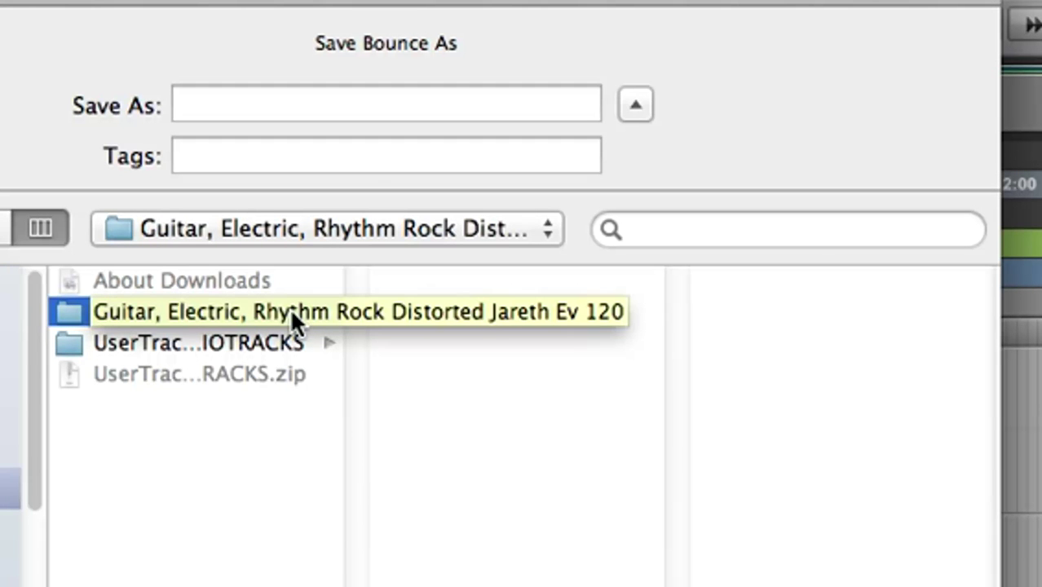
left_click(285, 105)
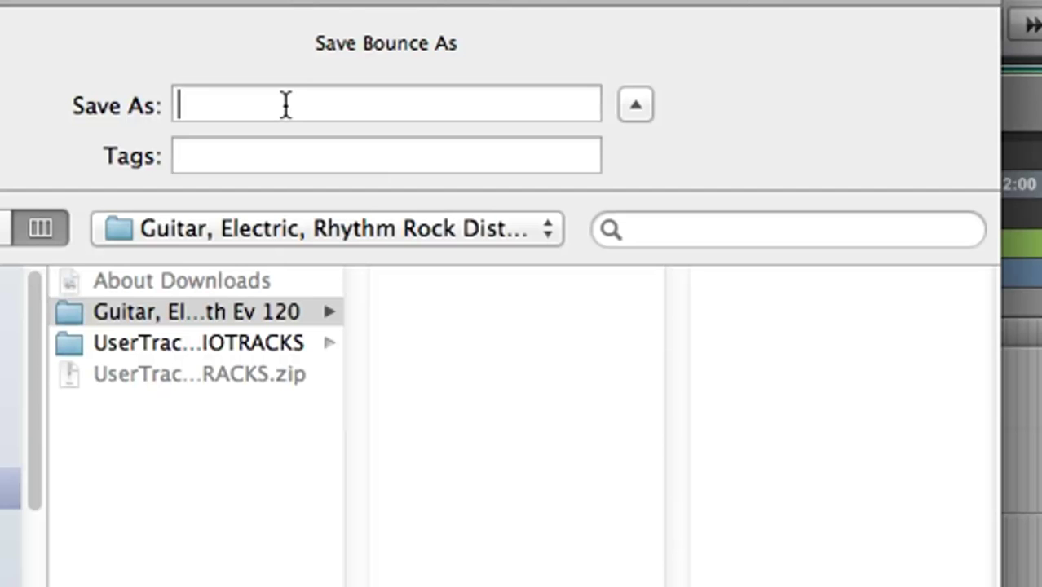
type("Guitar")
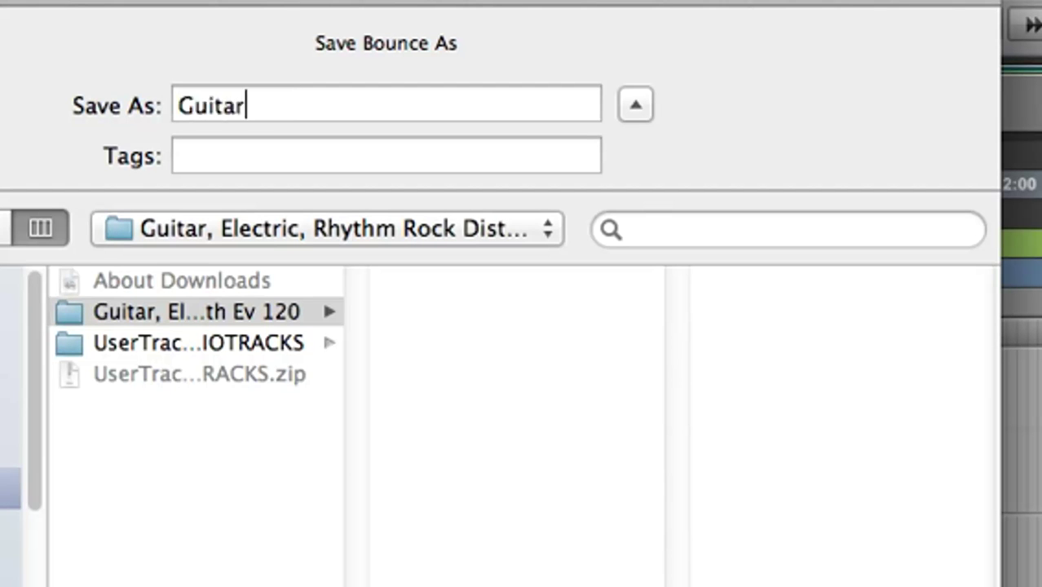
type("PopSong1")
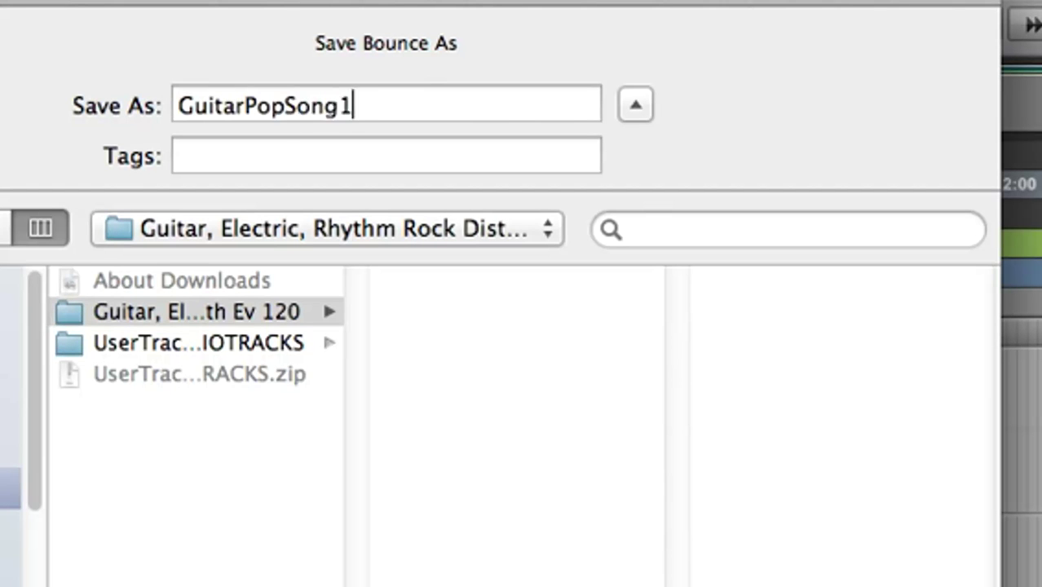
key("Return")
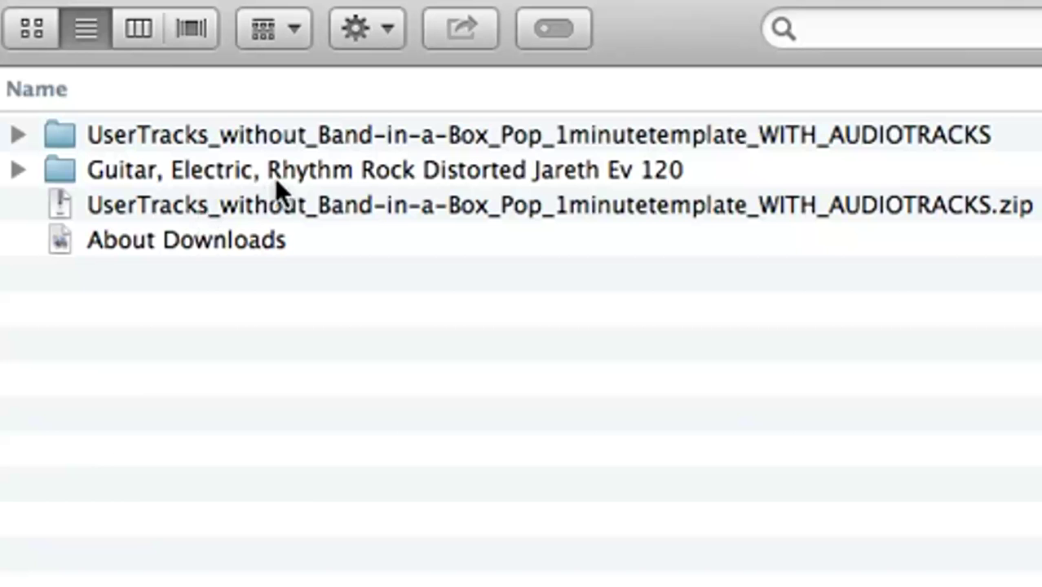
- Open the UserTracks template folder and select the song file Song_1m_Pop_1_120.SGU
double_click(274, 177)
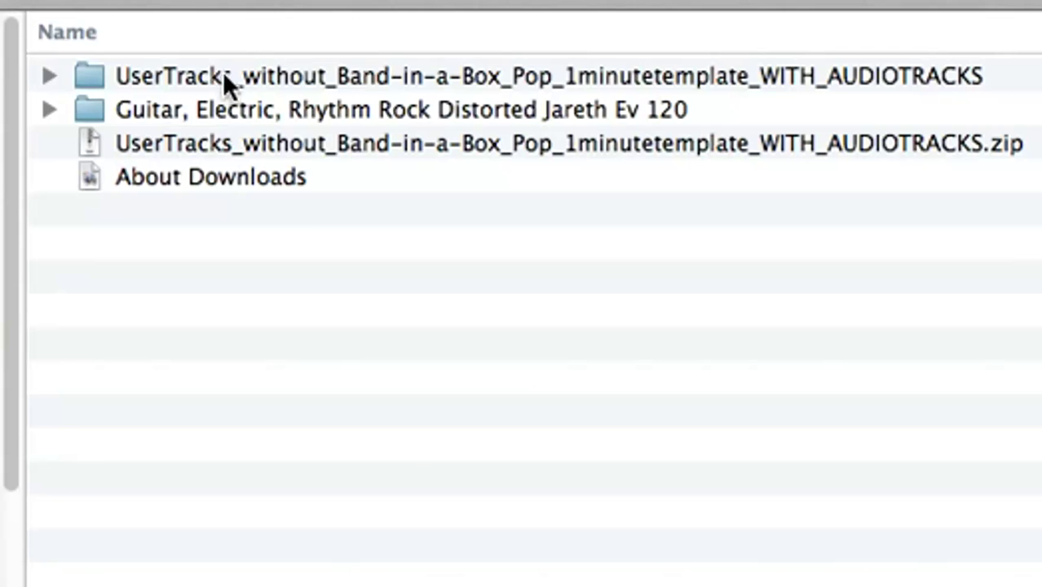
left_click(239, 79)
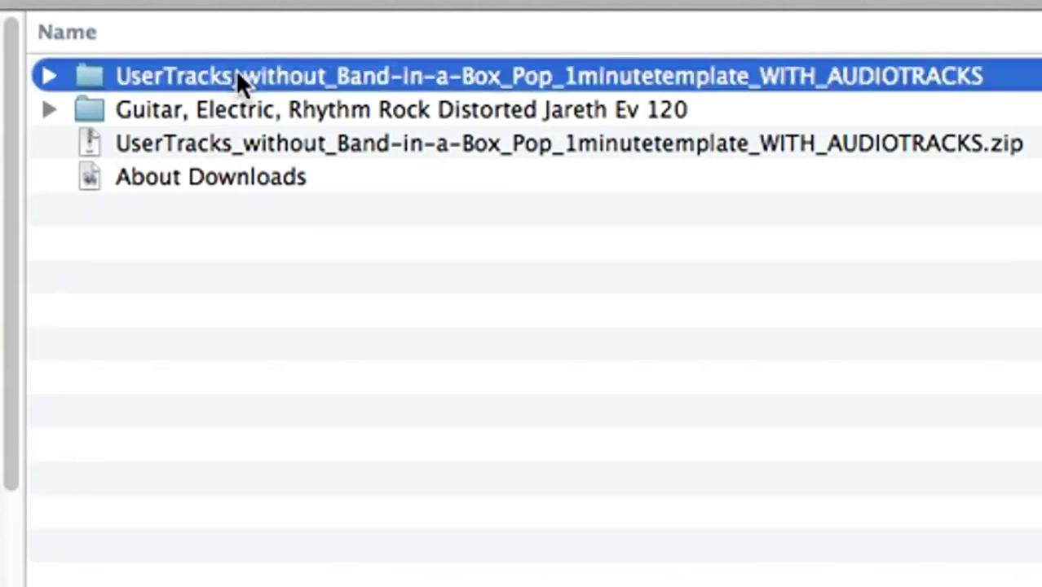
double_click(239, 79)
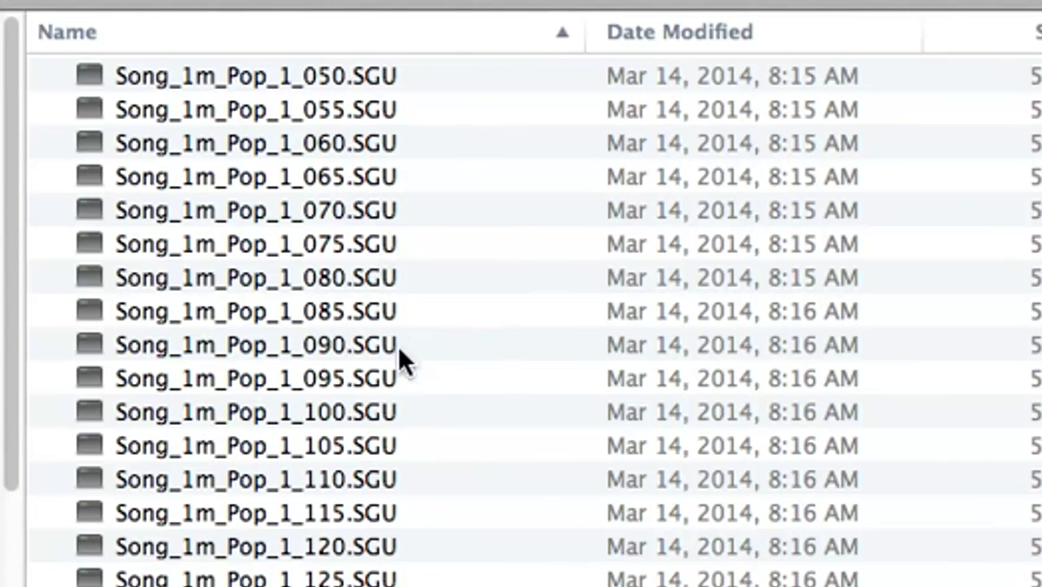
left_click(386, 547)
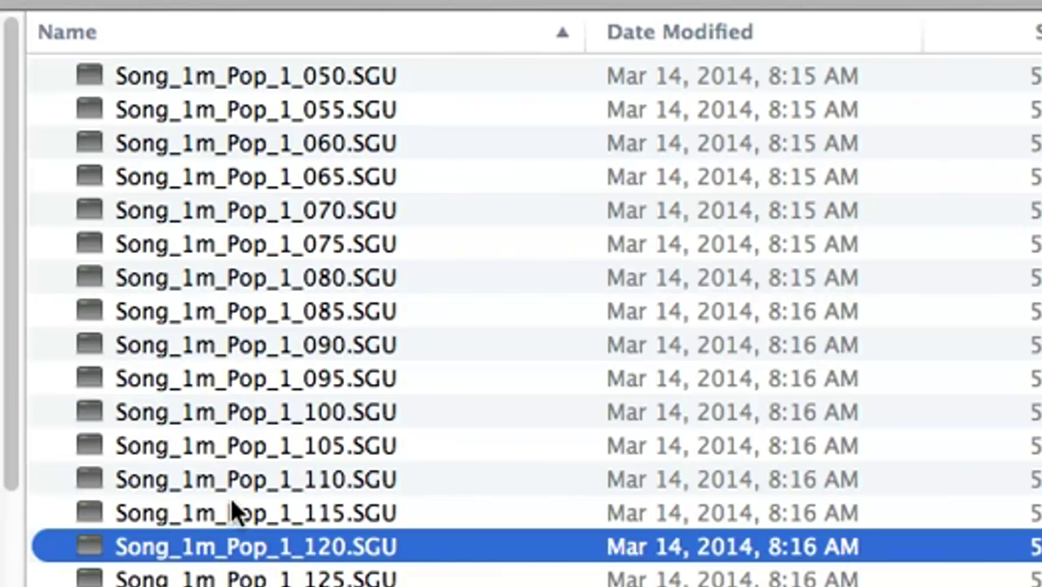
right_click(303, 559)
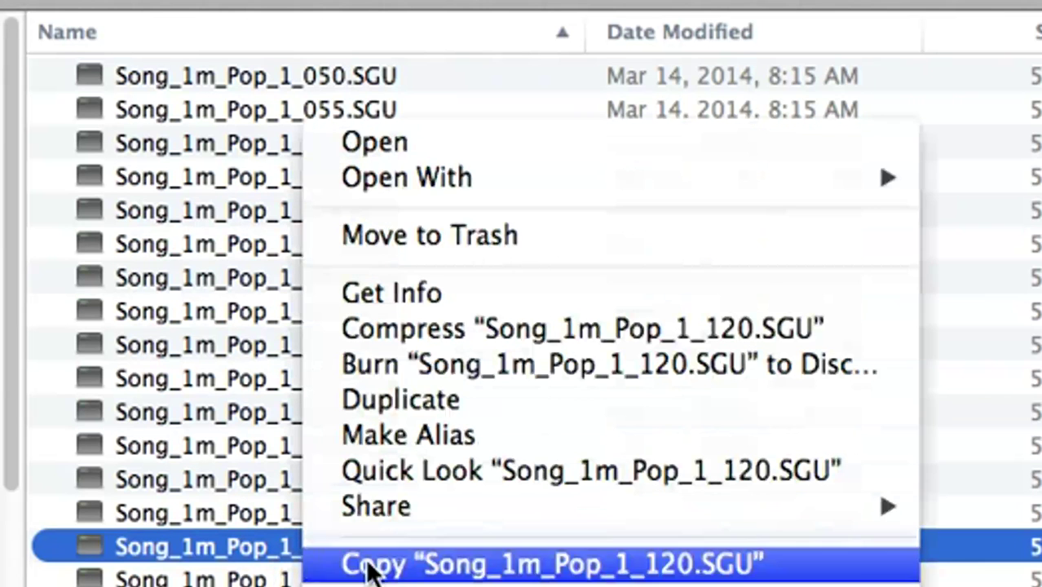
- Copy Song_1m_Pop_1_120.SGU into the guitar UserTrack folder in Downloads
left_click(425, 568)
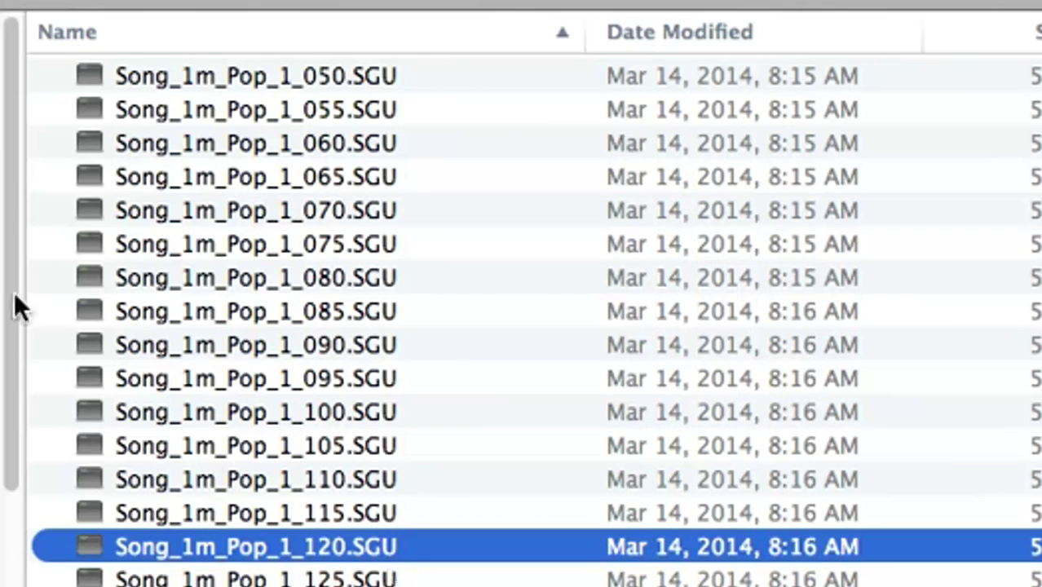
key("alt+super+l")
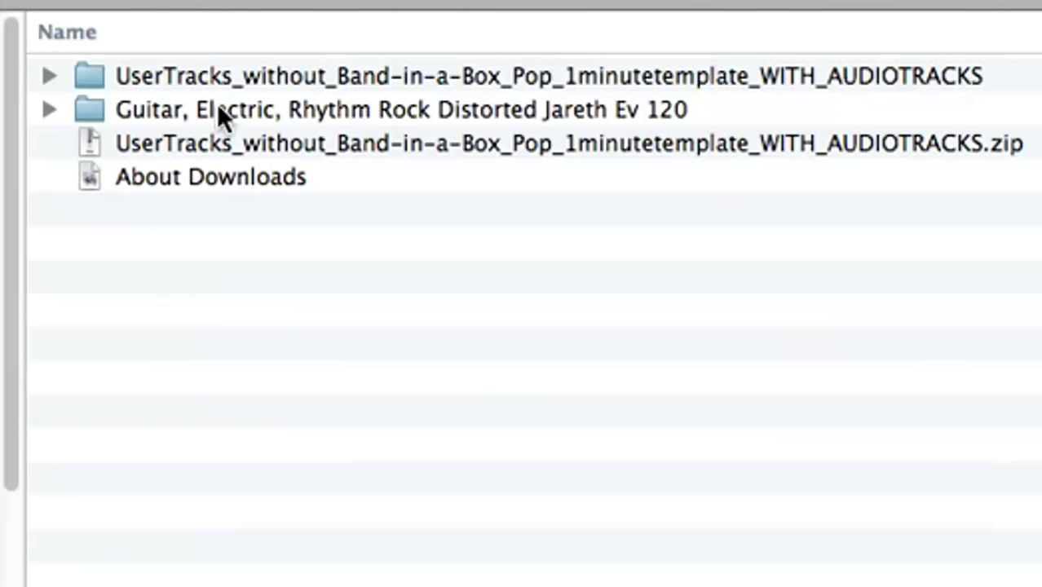
double_click(219, 109)
right_click(179, 156)
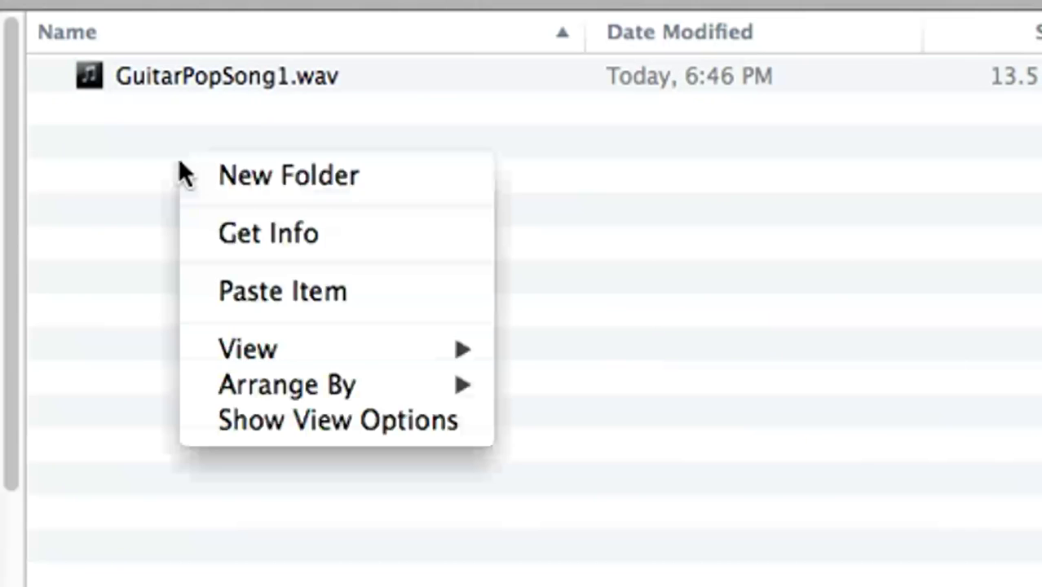
left_click(278, 291)
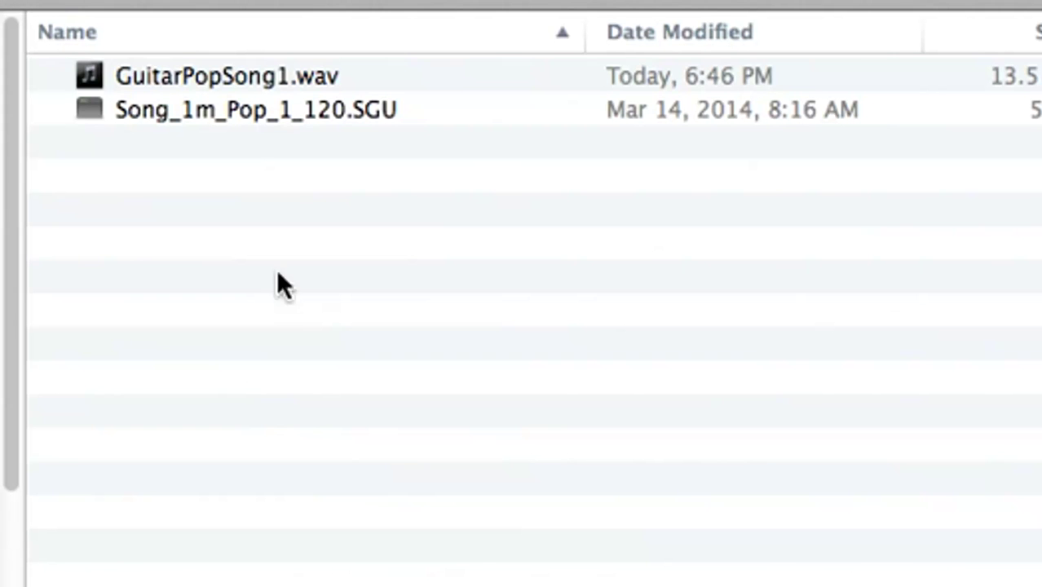
- Rename the pasted song file to GuitarPopSong1.SGU
left_click(275, 108)
left_click(275, 108)
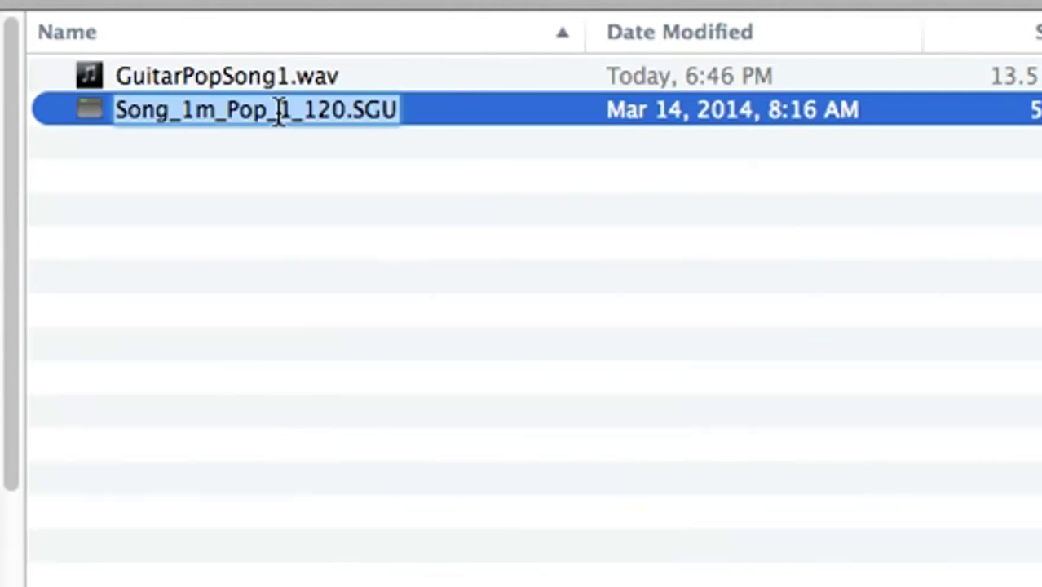
type("GuitarP")
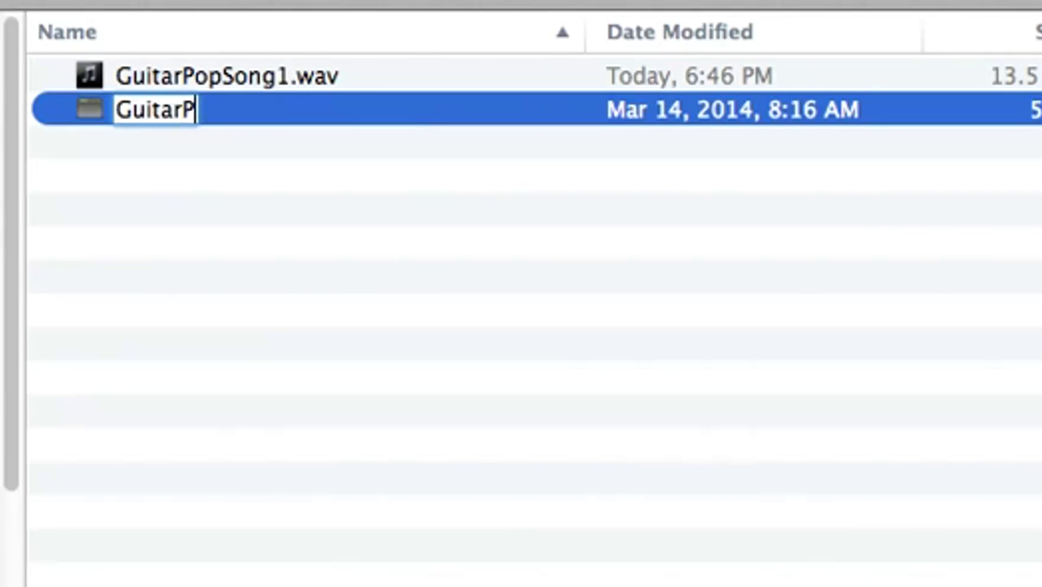
type("opSong1.")
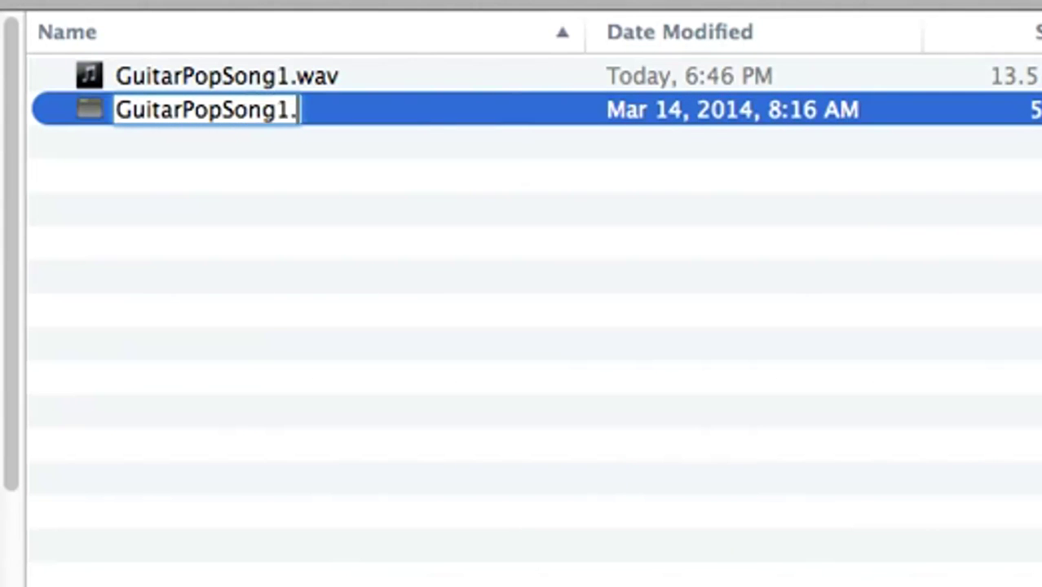
type("SGU")
key("Return")
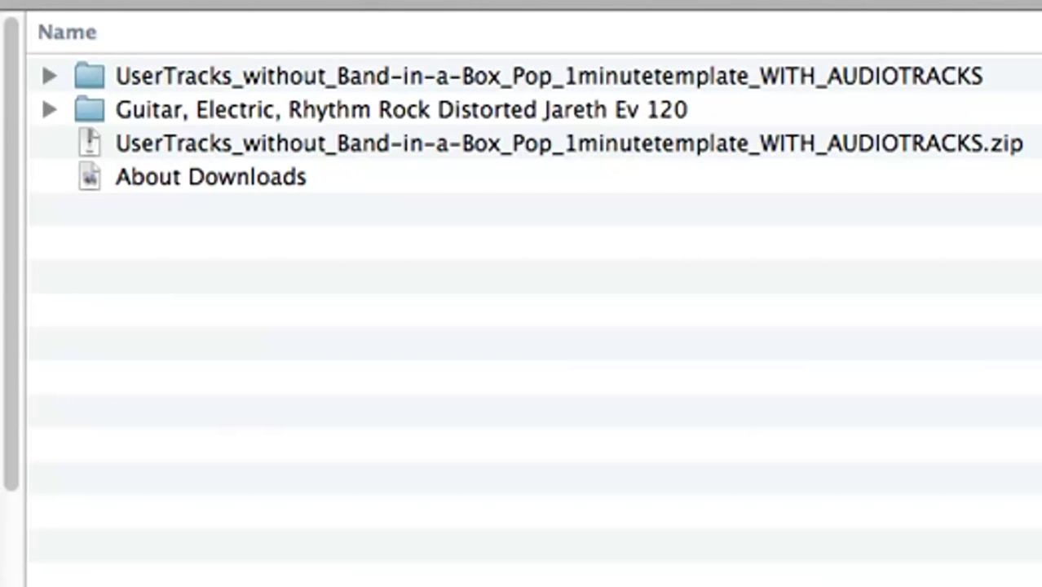
left_click(389, 90)
- Copy memo.txt from the UserTracks template folder into the guitar folder
double_click(389, 89)
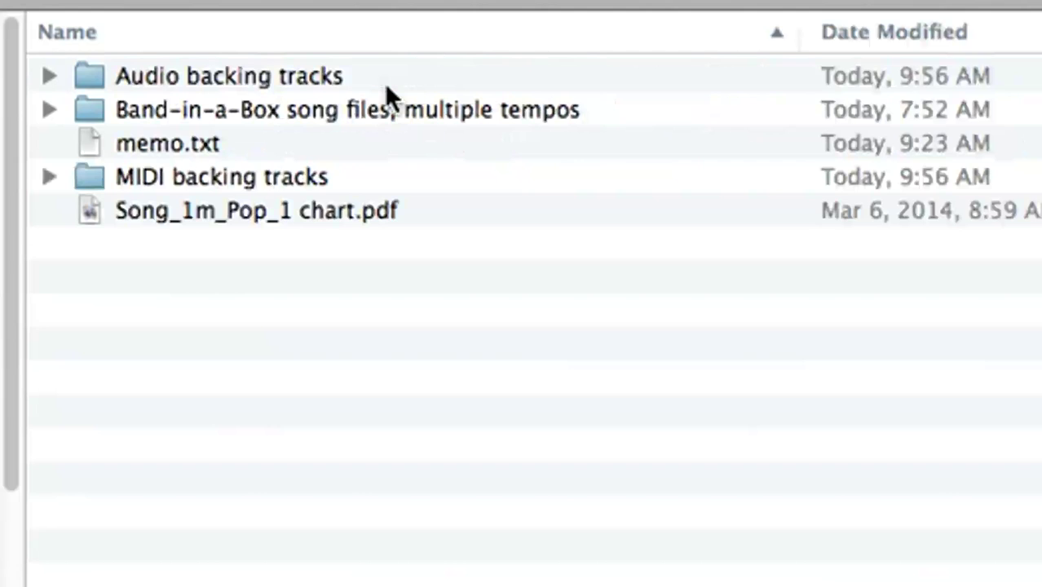
right_click(195, 144)
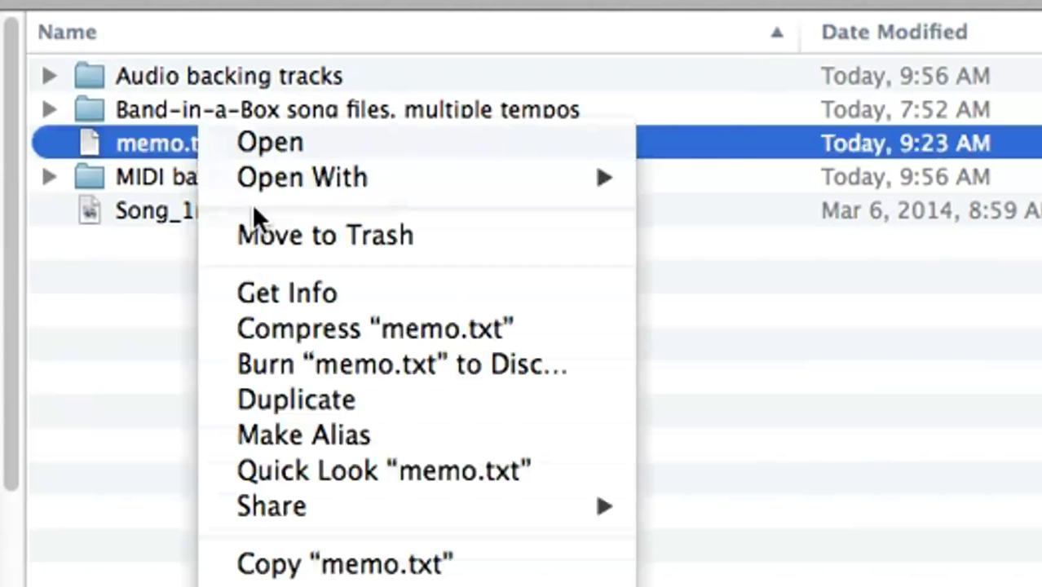
left_click(326, 569)
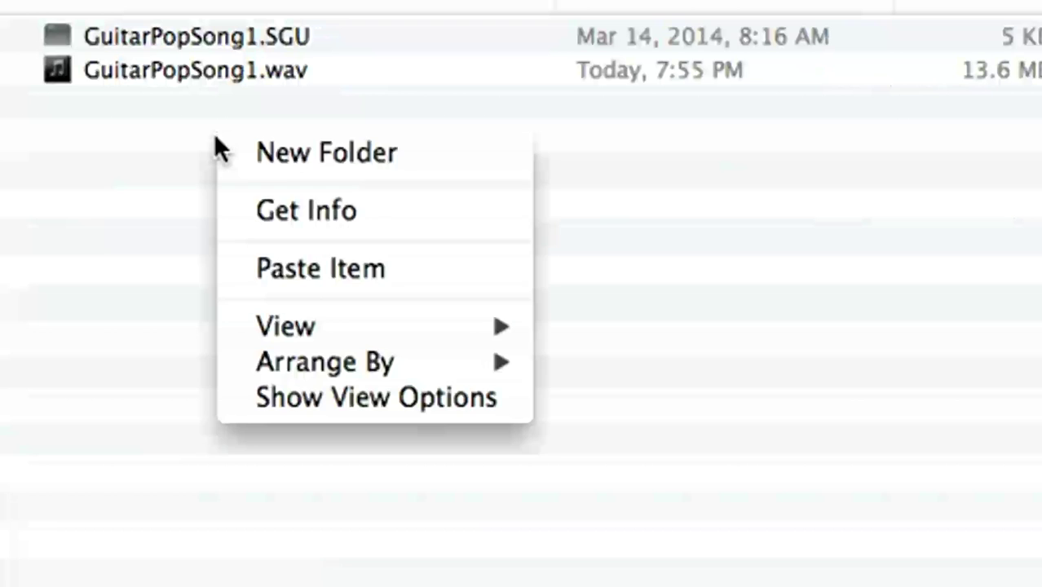
left_click(307, 268)
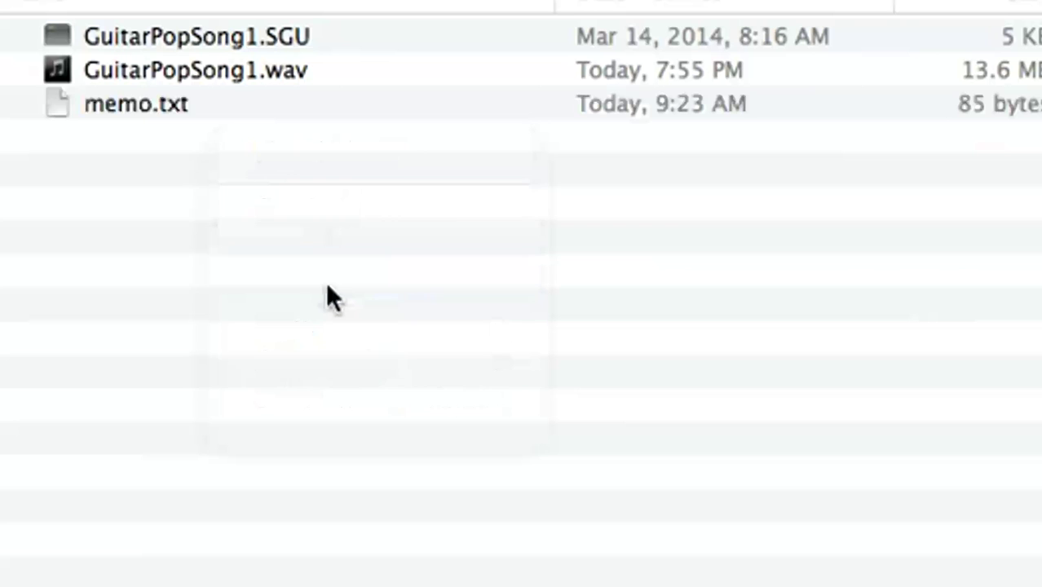
- Replace the memo's text with 'Distorted electric guitar, 8th-note based, with some syncopation.' and save
left_click(146, 110)
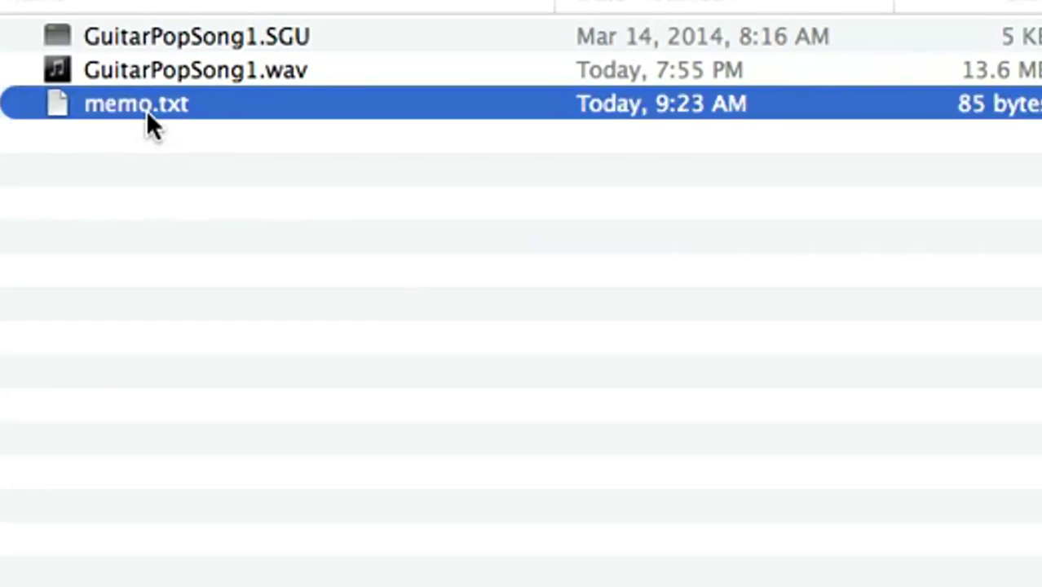
double_click(147, 114)
key("super+a")
type("Di")
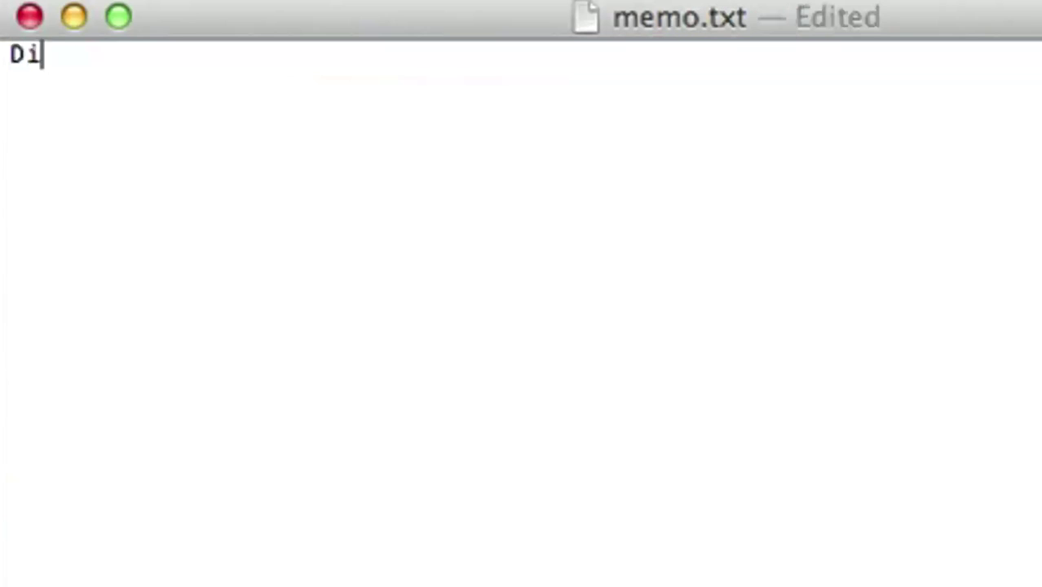
type("storted electric guitar, 8th-note")
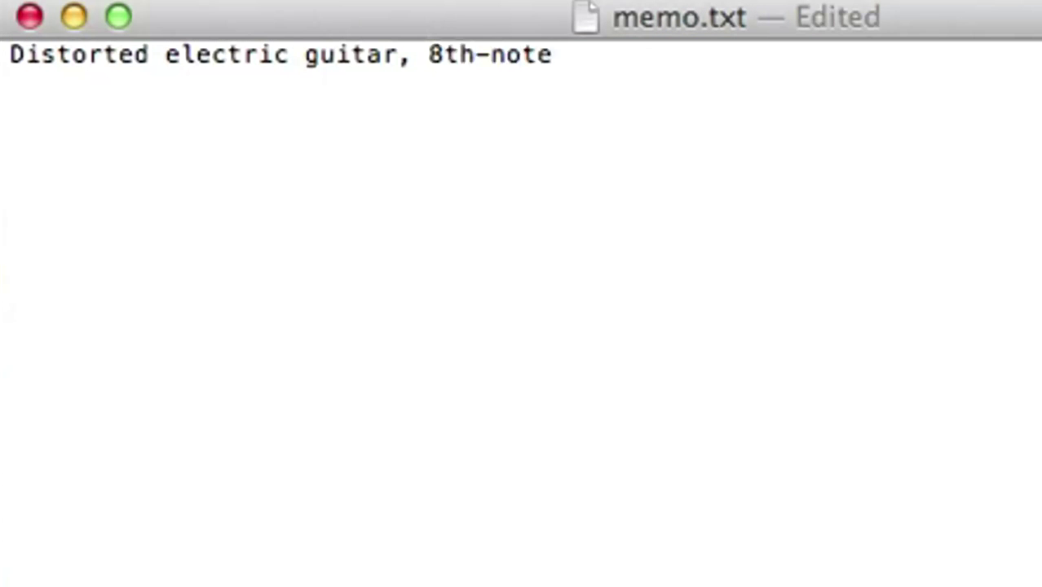
type(" based, with some syncopation.")
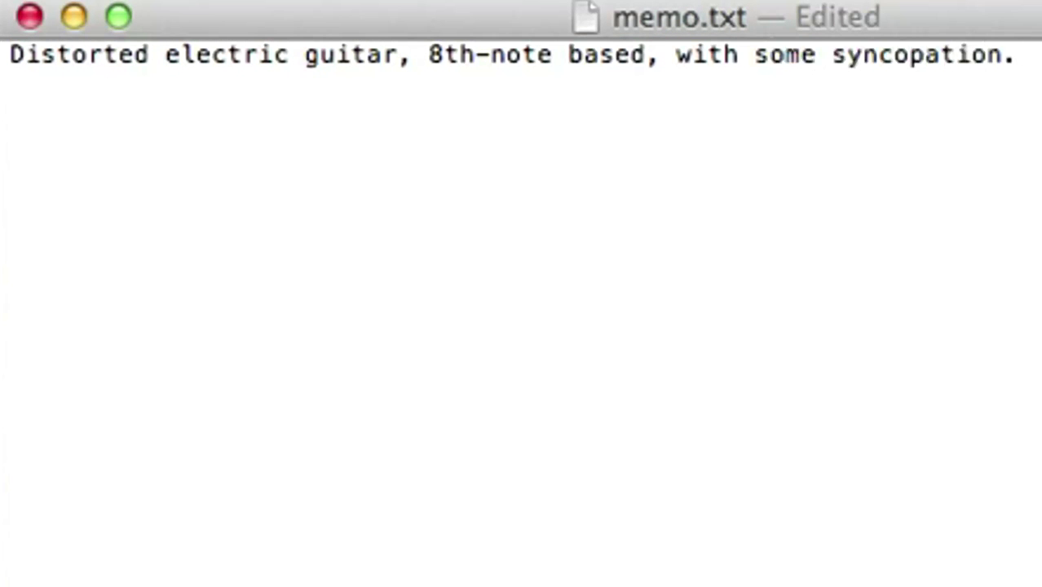
key("super+s")
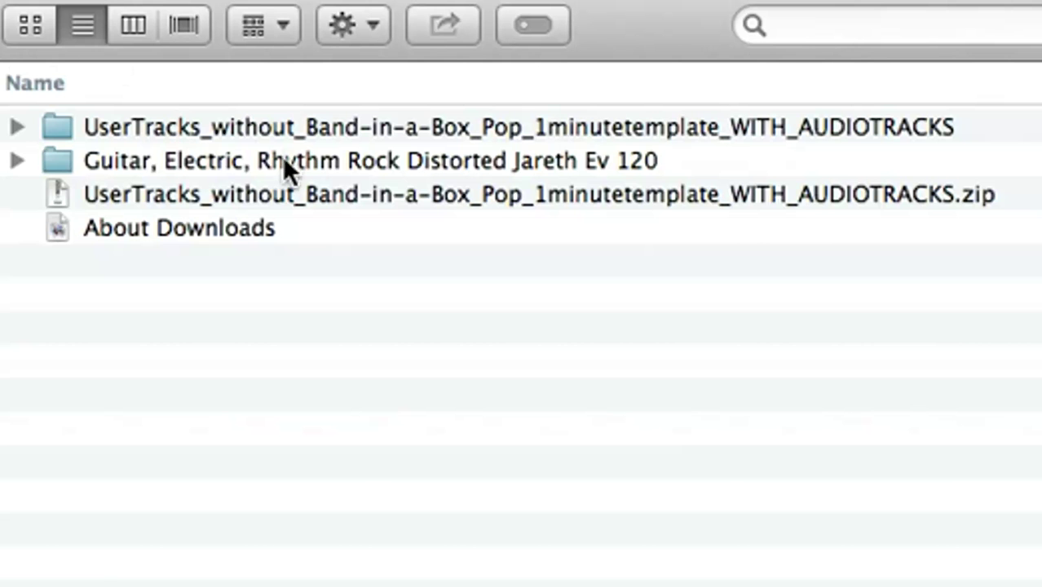
- Compress the guitar folder into 'Guitar, Electric, Rhythm Rock Distorted Jareth Ev 120.zip'
right_click(285, 163)
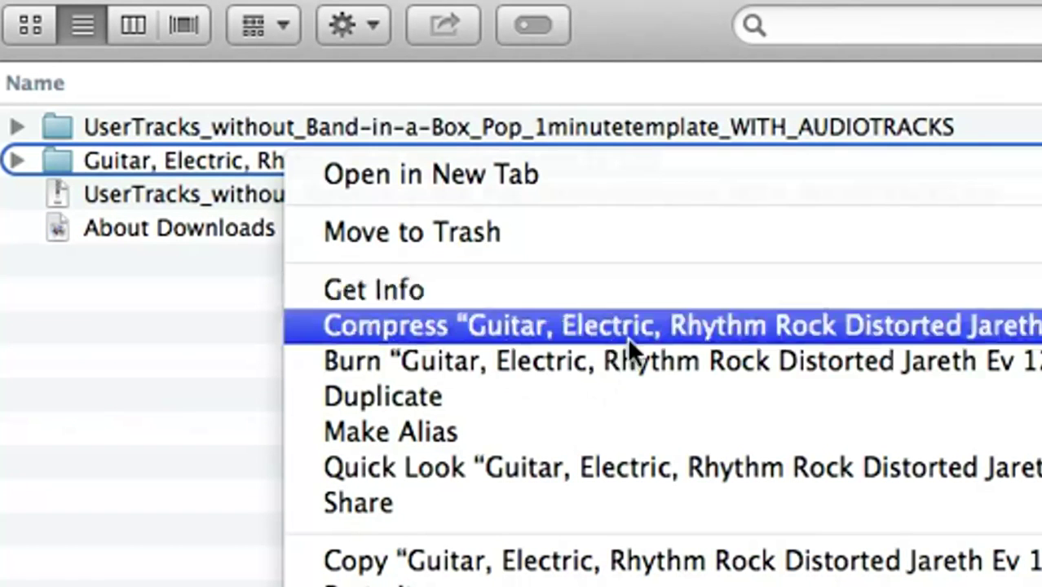
left_click(838, 326)
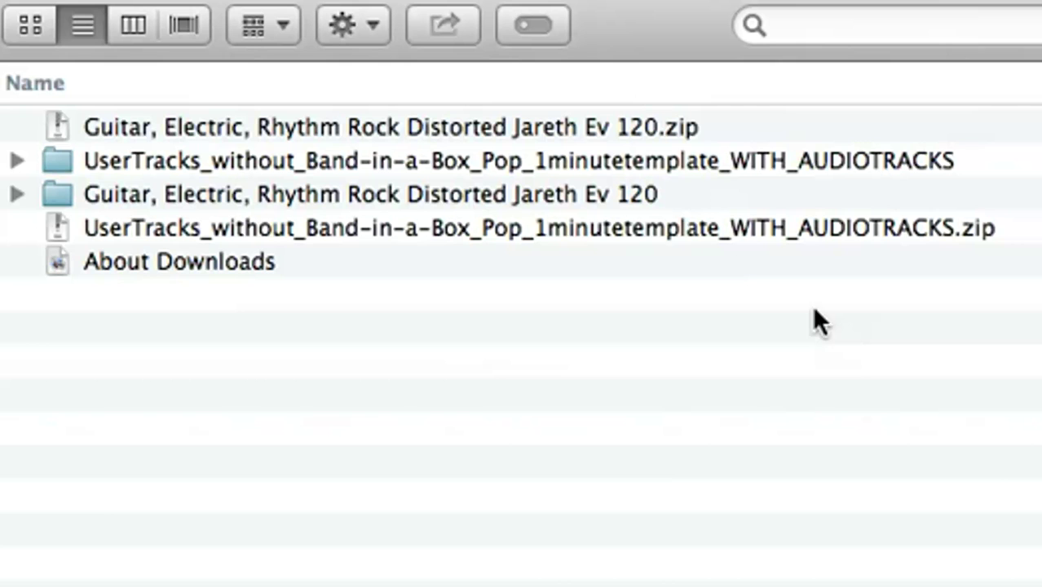
left_click(369, 130)
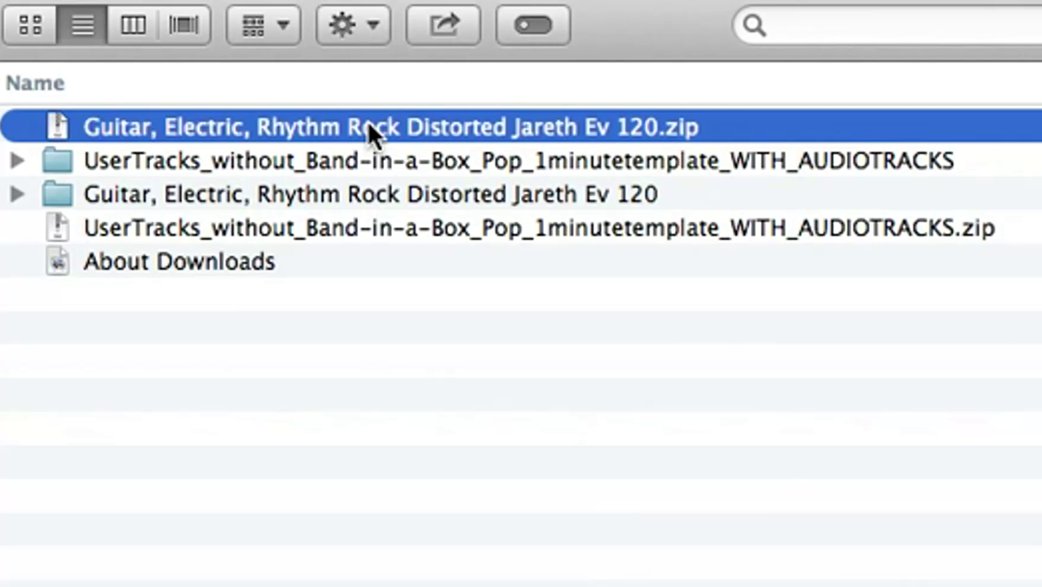
right_click(371, 130)
- Copy the zip into the Dropbox folder and create a shareable Dropbox link to it
left_click(487, 526)
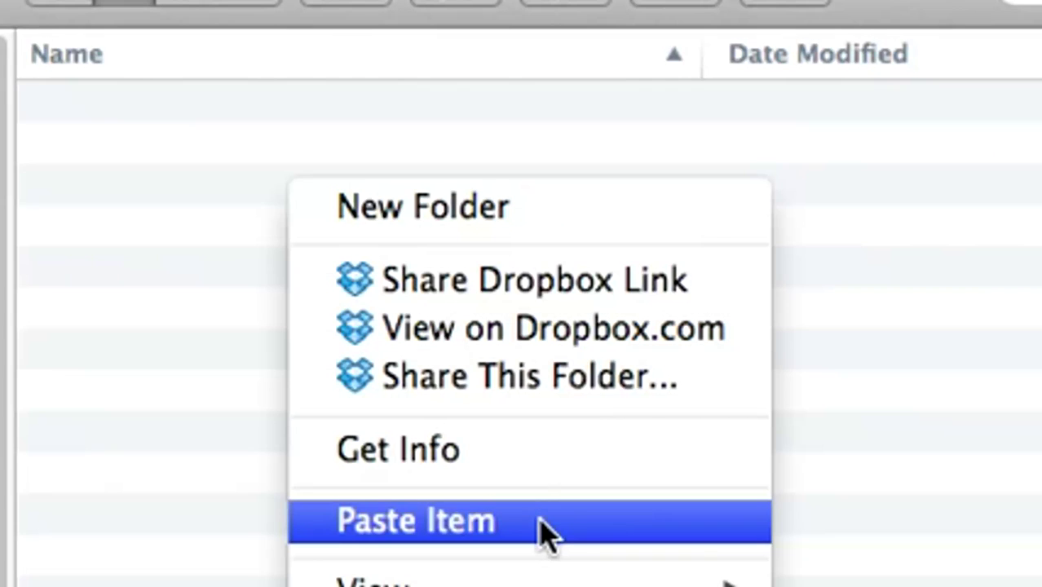
left_click(544, 521)
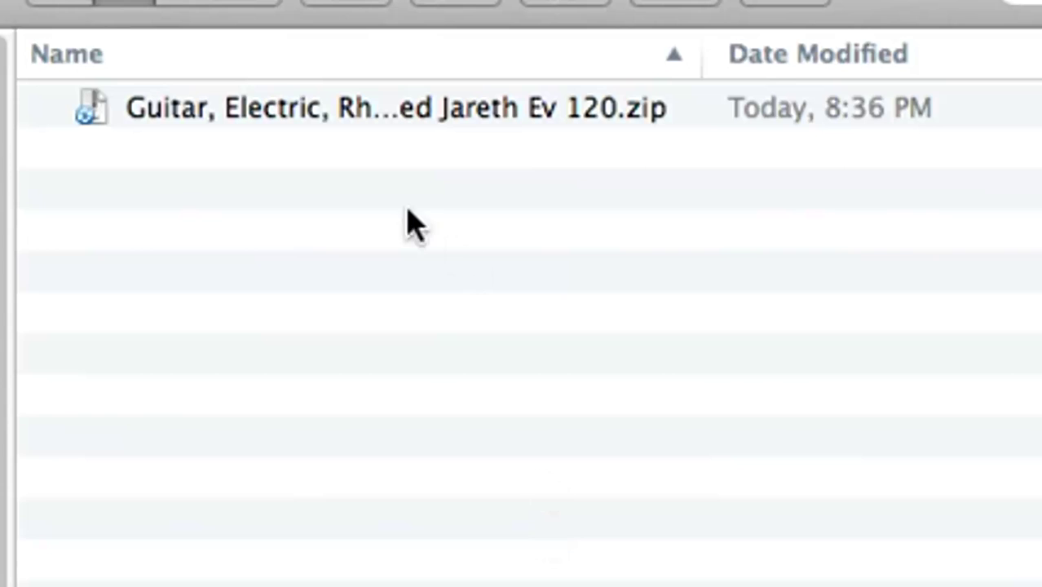
right_click(291, 104)
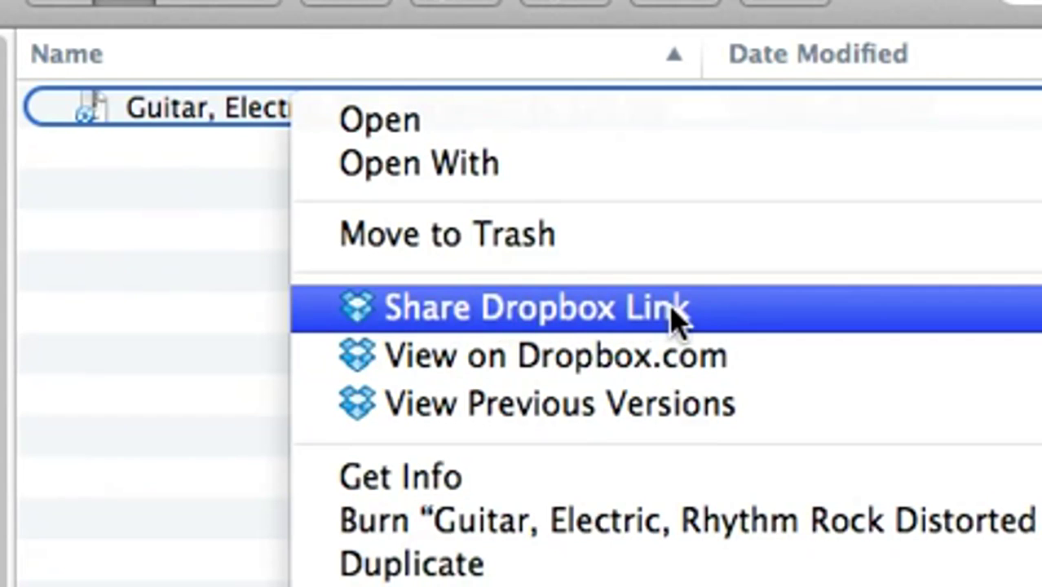
left_click(676, 318)
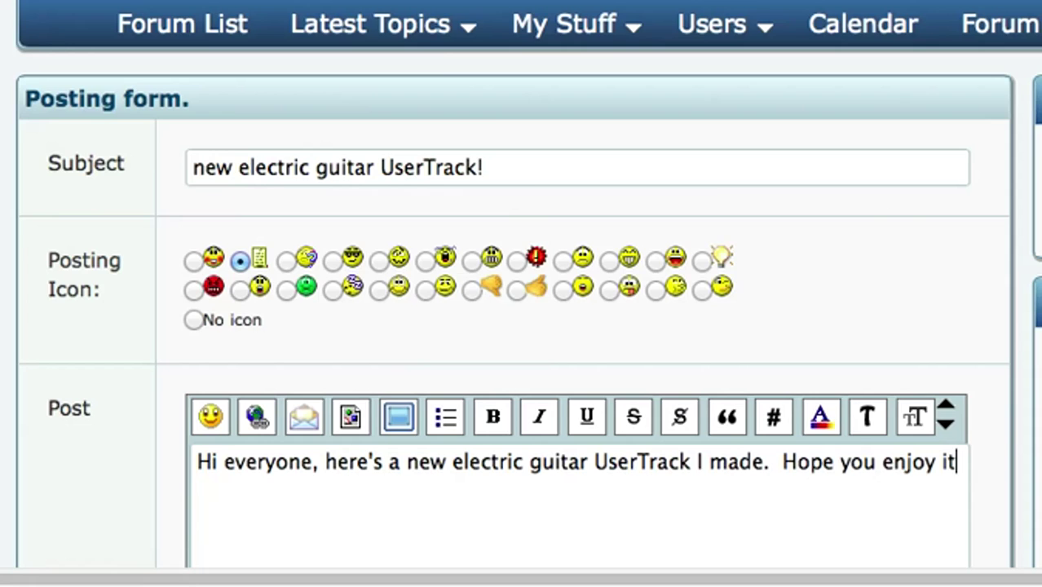
- Finish the forum post's message so it ends 'Hope you enjoy it!'
type("!")
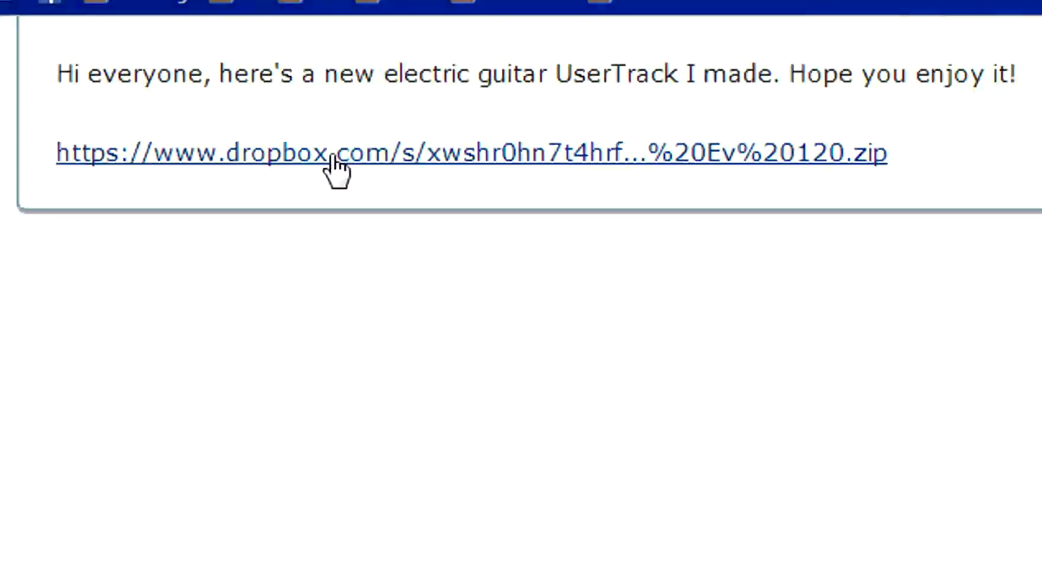
- Download the shared zip and extract its guitar folder into C:\bb\RealTracks\UserTracks with WinRAR
left_click(342, 163)
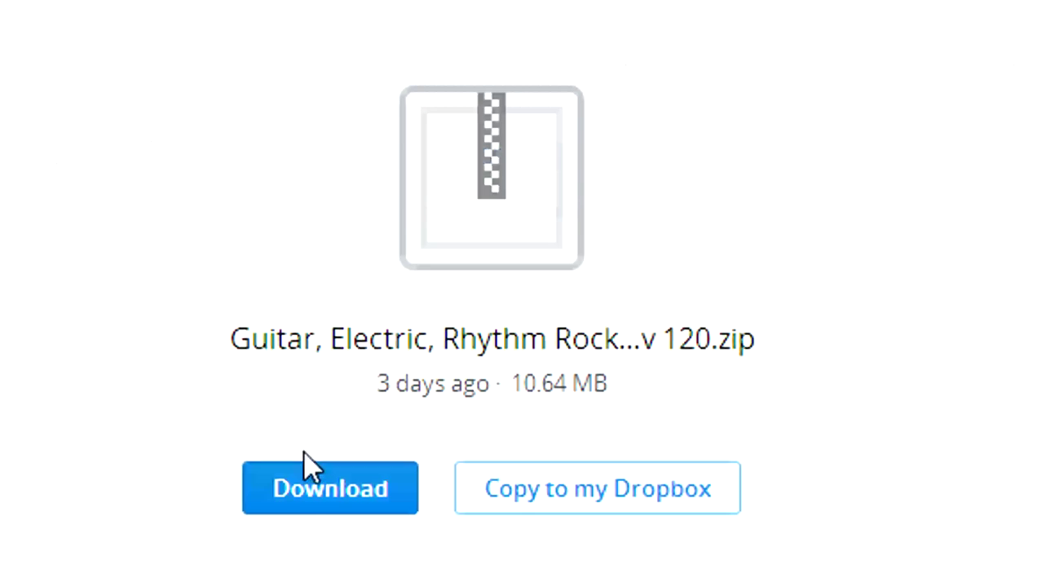
left_click(310, 489)
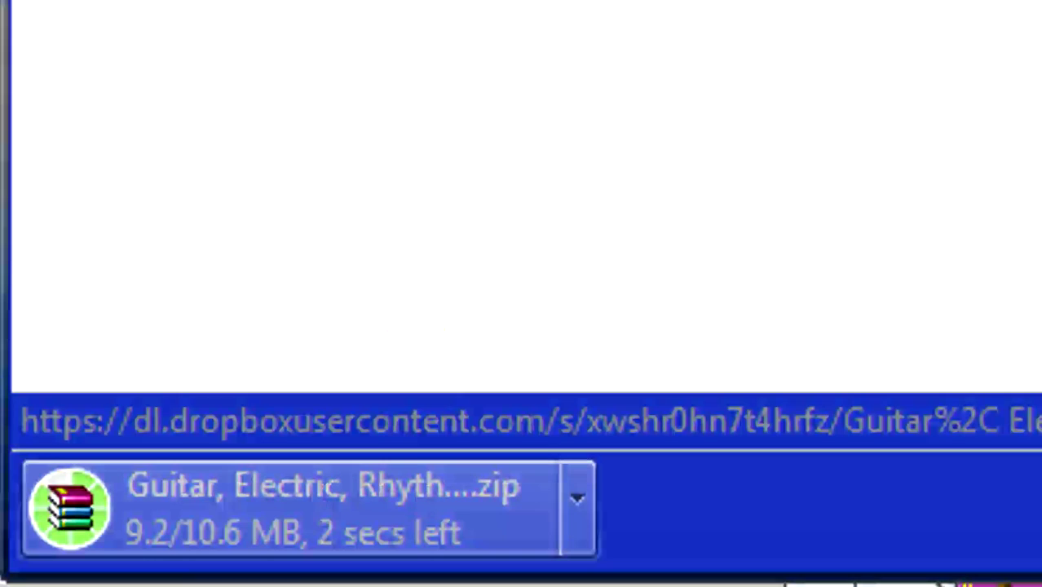
left_click(205, 509)
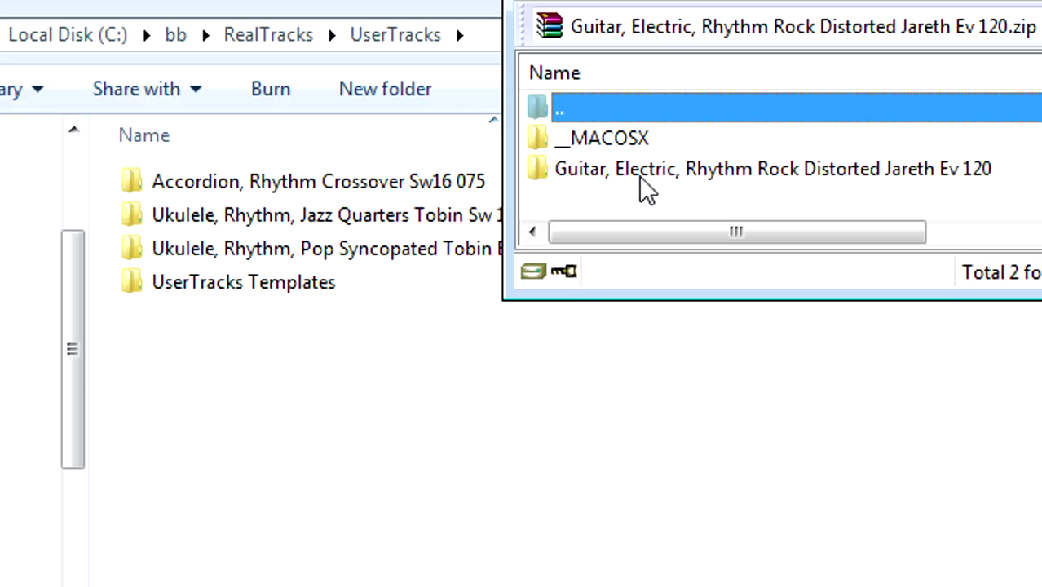
left_click(649, 181)
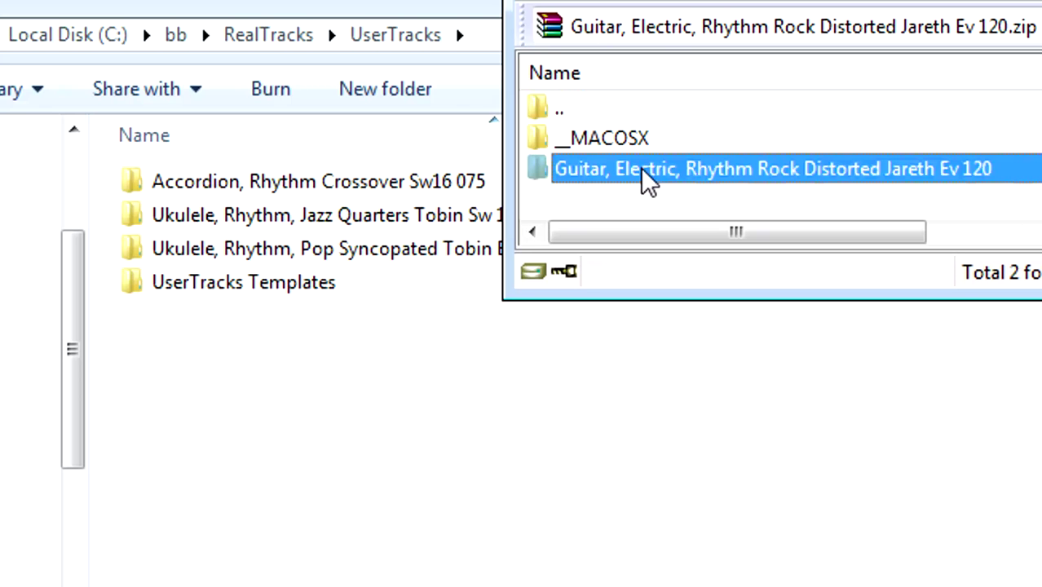
left_click_drag(649, 181, 255, 387)
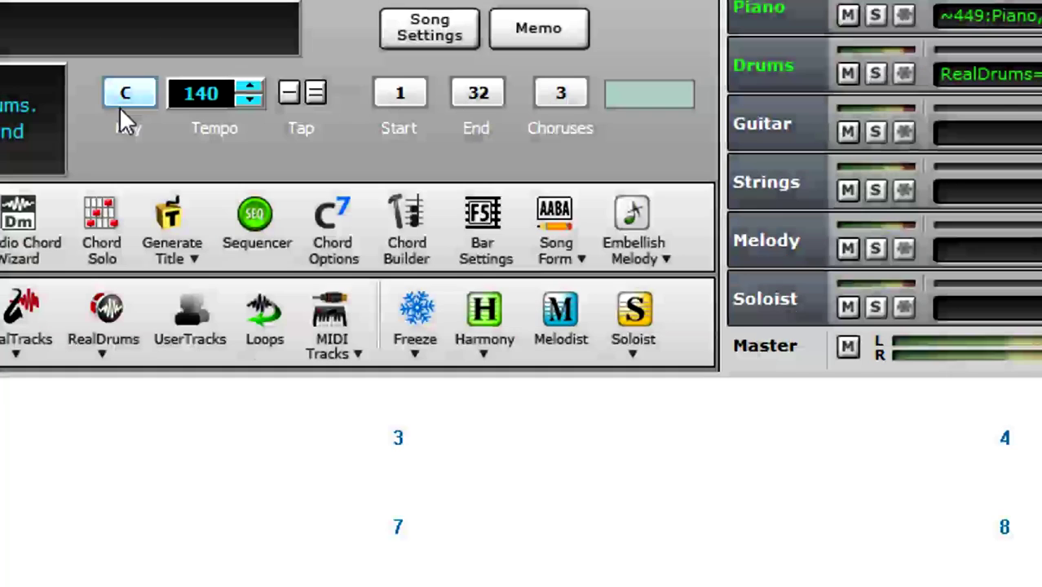
- Transpose the song to C# and enter the E, B and C# chords for bars 3–5
left_click(126, 94)
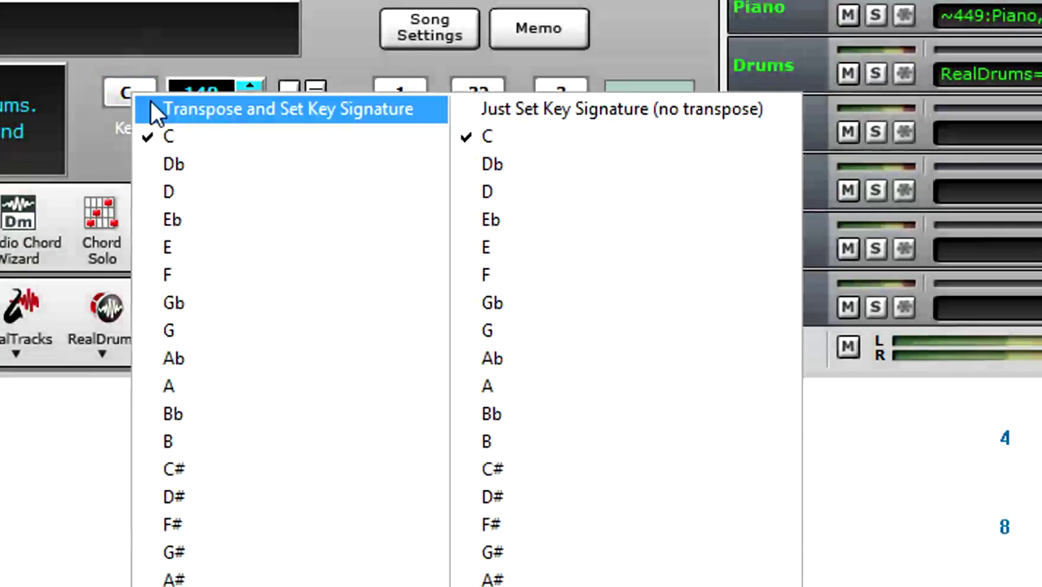
left_click(197, 466)
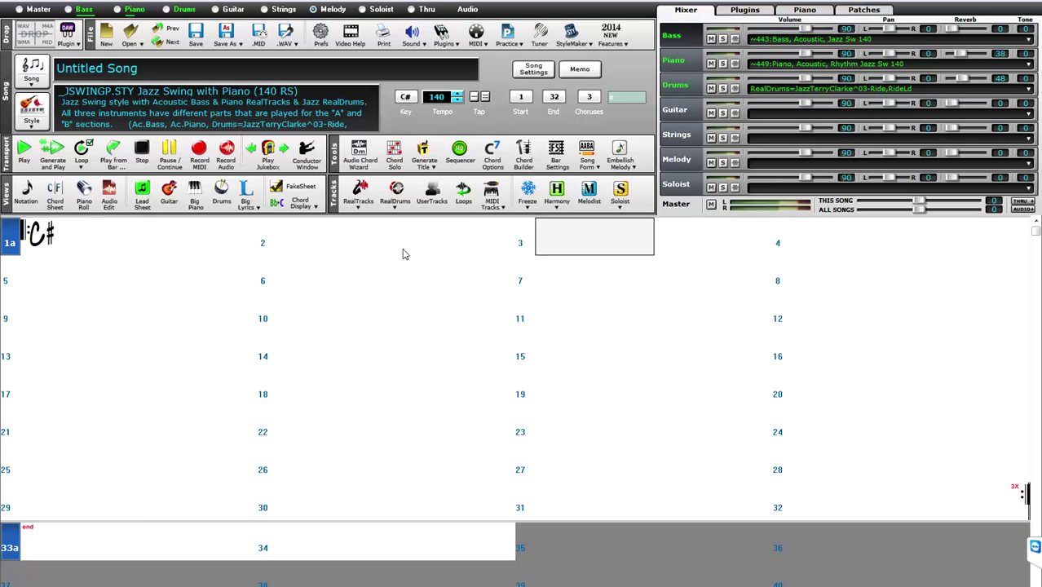
type("E")
key("Return")
type("B")
key("Return")
type("C#")
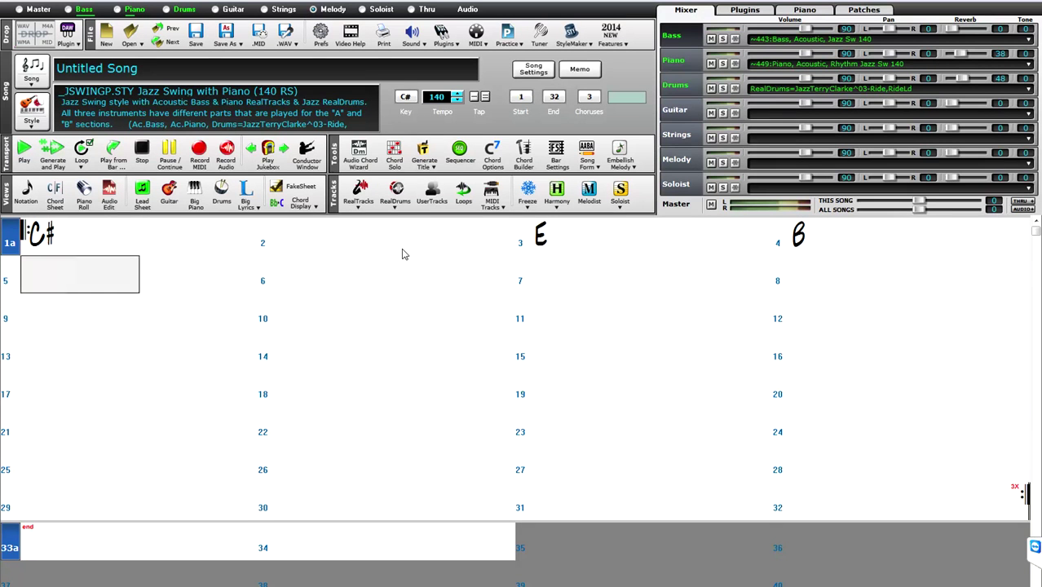
key("Return")
key("Return")
type("E")
- Fill bars 6–12 with D#m, G#m, E and B chords, then repeat bars 1–16 in 17–32
key("Return")
type("B")
key("Return")
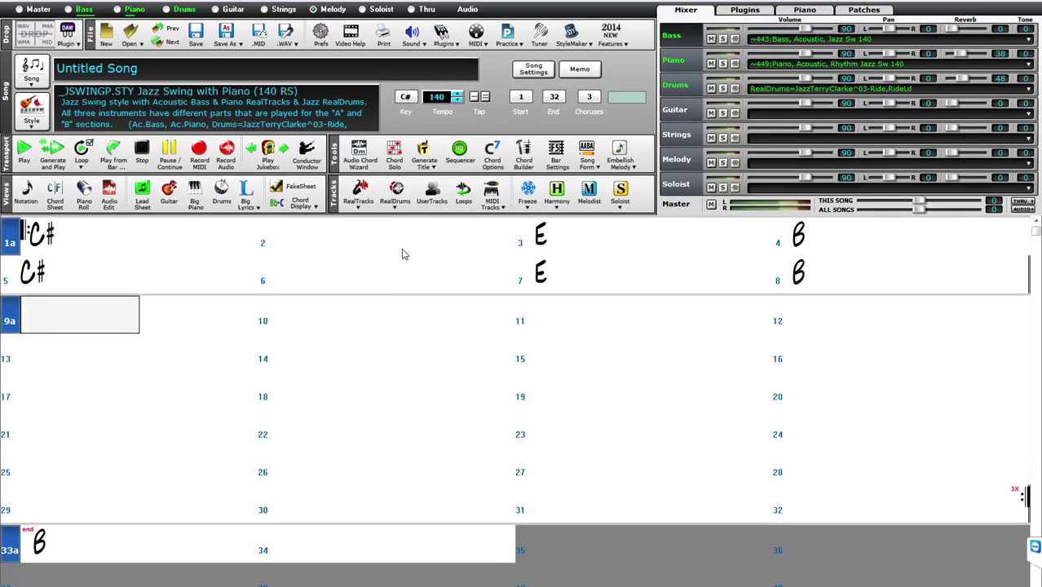
type("D#m")
key("Return")
key("Return")
key("Return")
key("Return")
type("G#m")
key("Return")
type("D#m")
key("Return")
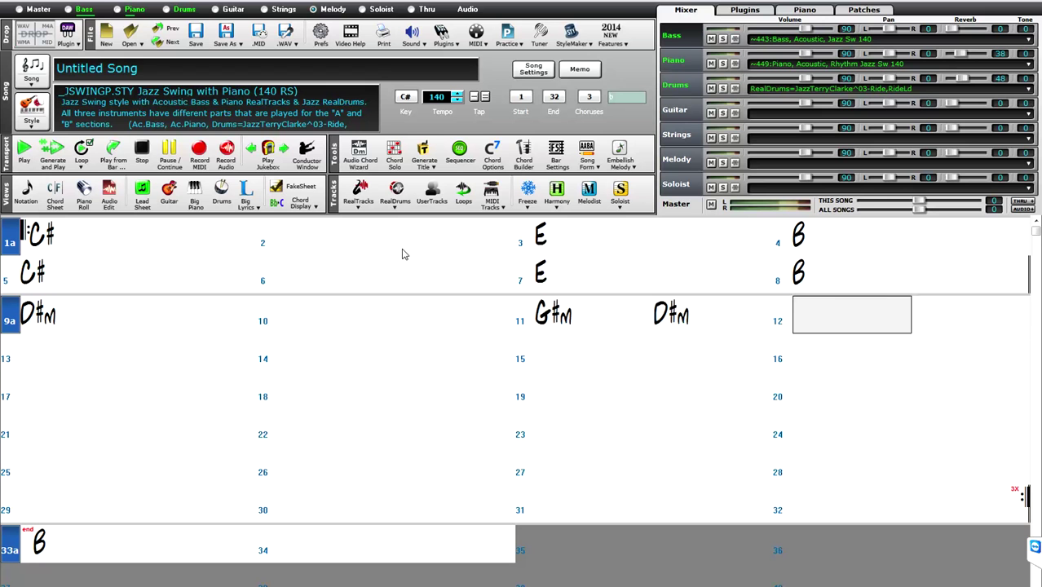
type("B")
key("Return")
key("Return")
type("D#m")
key("Return")
key("Return")
key("Return")
key("Return")
type("E")
key("Return")
key("Return")
key("Return")
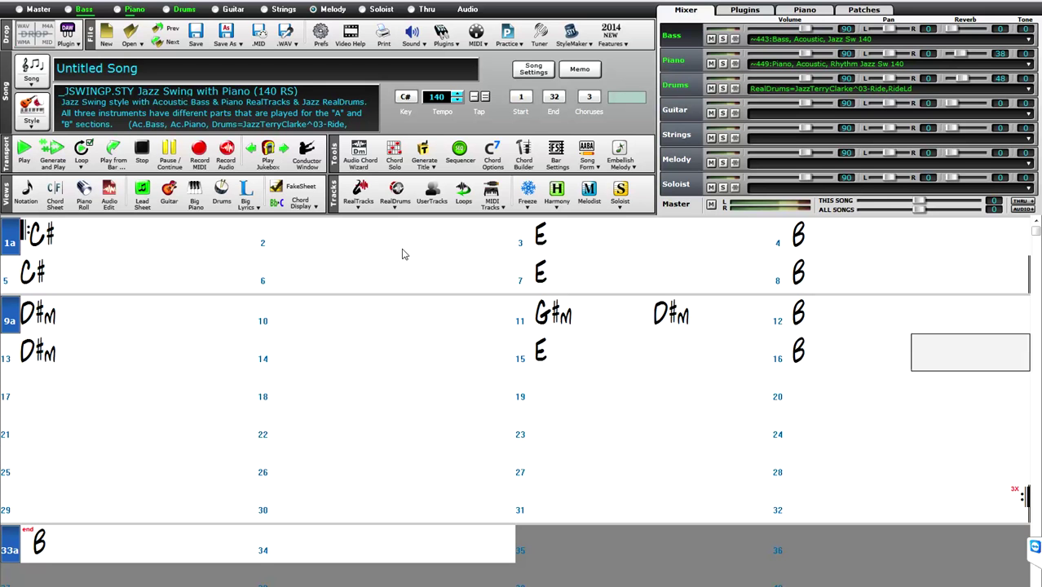
key("Return")
left_click(9, 396)
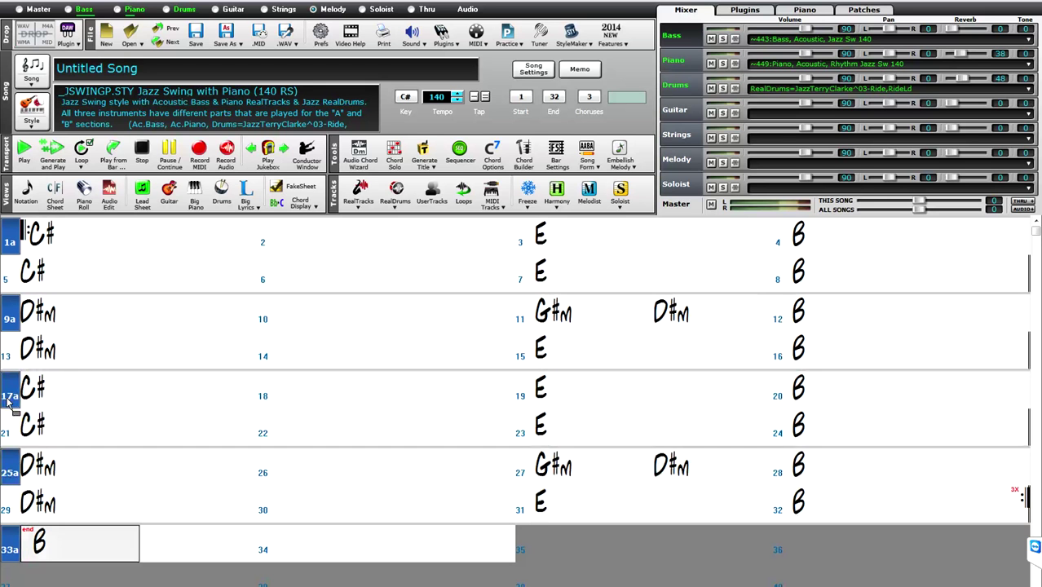
left_click(9, 473)
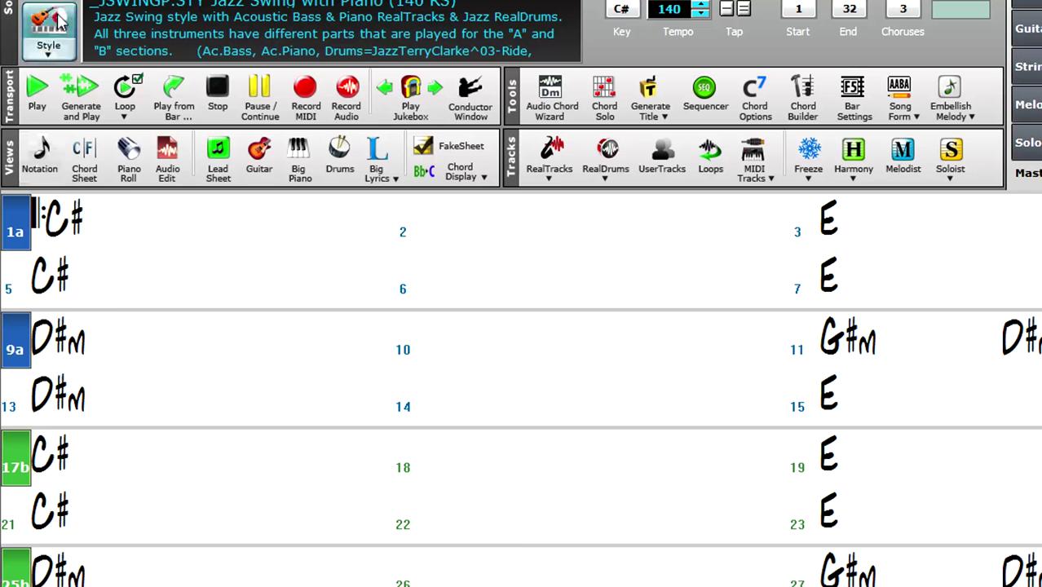
- Load the _HROCKLA.STY LA hard rock style from the ROCK style list
left_click(32, 106)
mouse_move(333, 311)
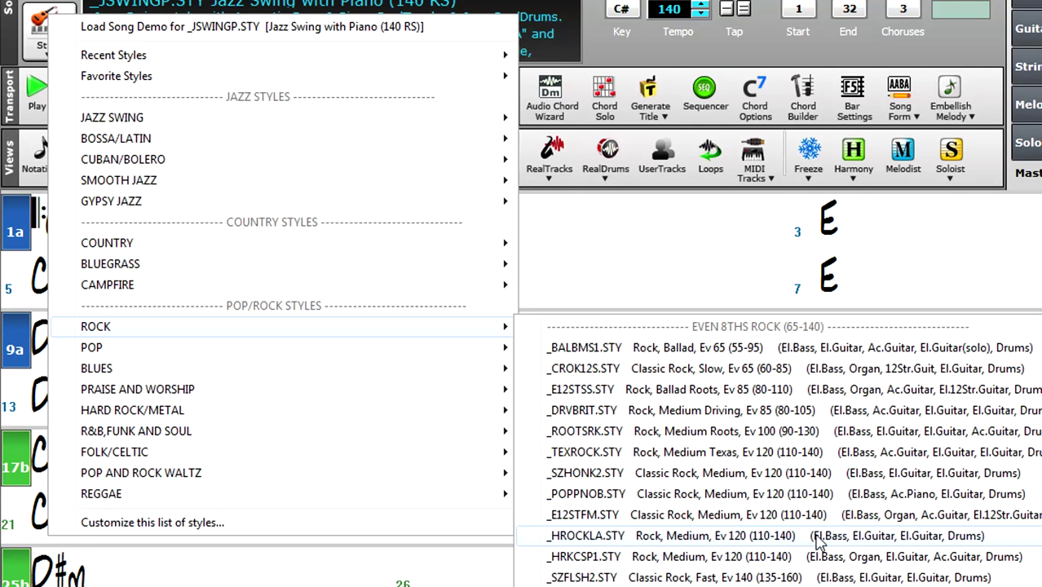
left_click(766, 539)
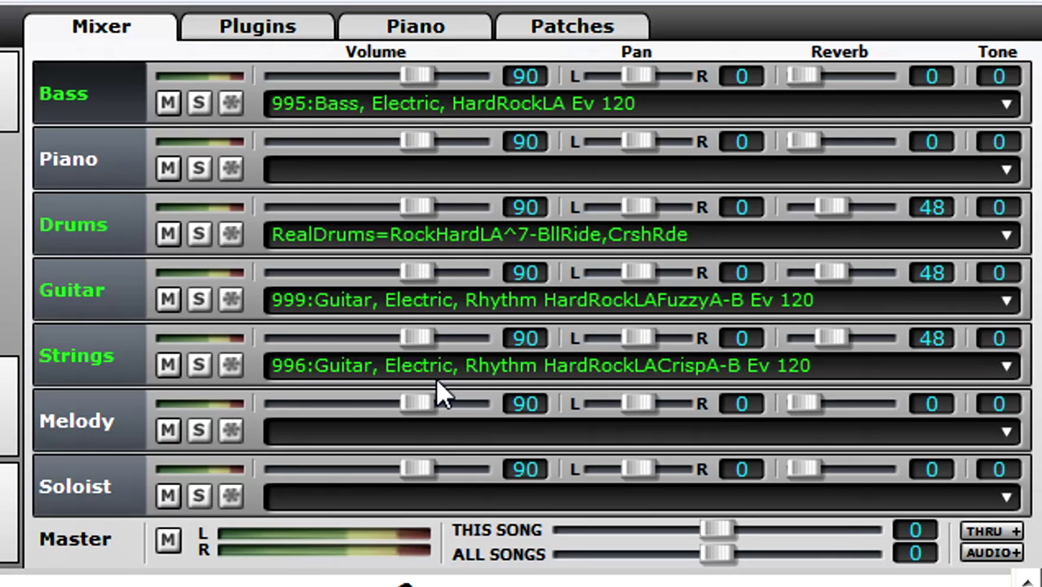
- Assign the distorted rhythm rock electric guitar UserTrack (Ev 120) to the Strings track
right_click(346, 364)
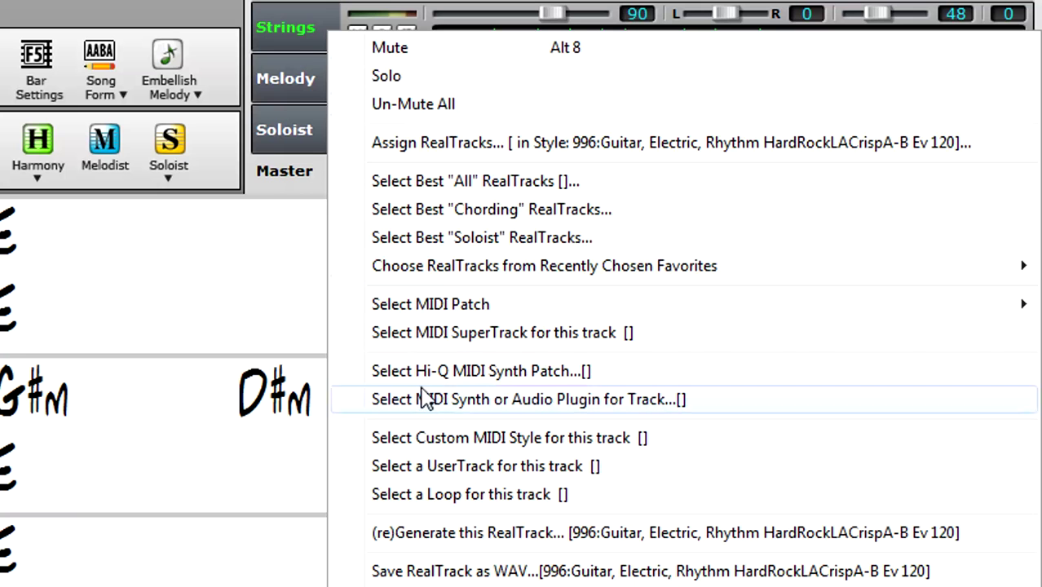
left_click(538, 467)
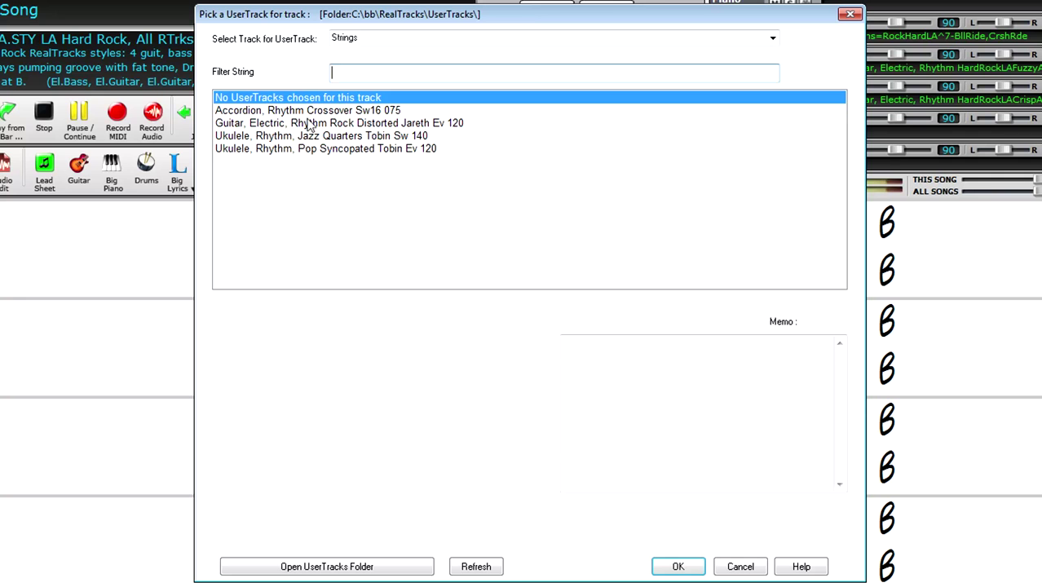
left_click(269, 126)
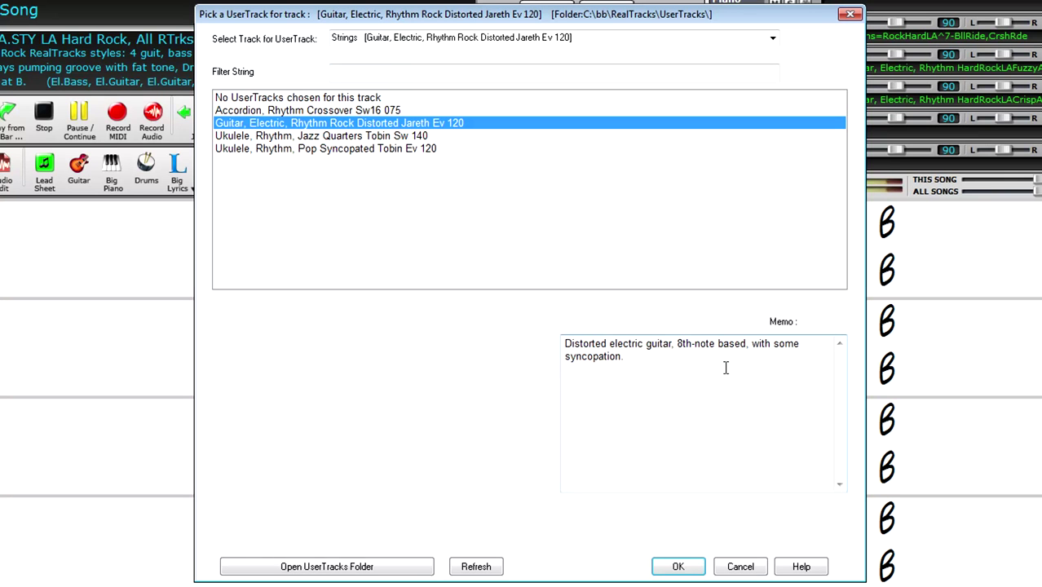
left_click(678, 567)
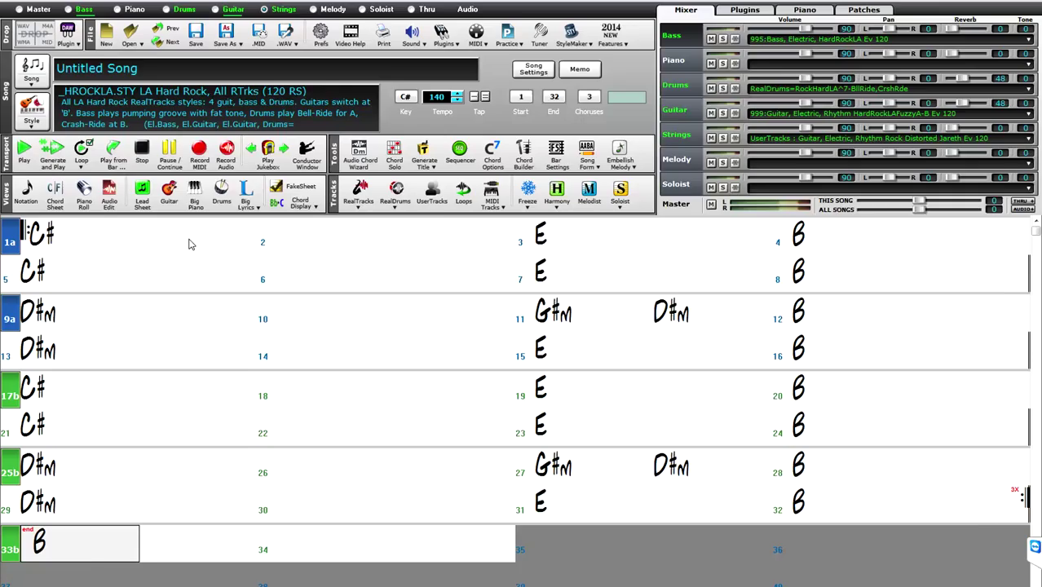
- Play the song, raise the soloed Strings UserTrack's reverb to 50, then un-solo it
left_click(27, 155)
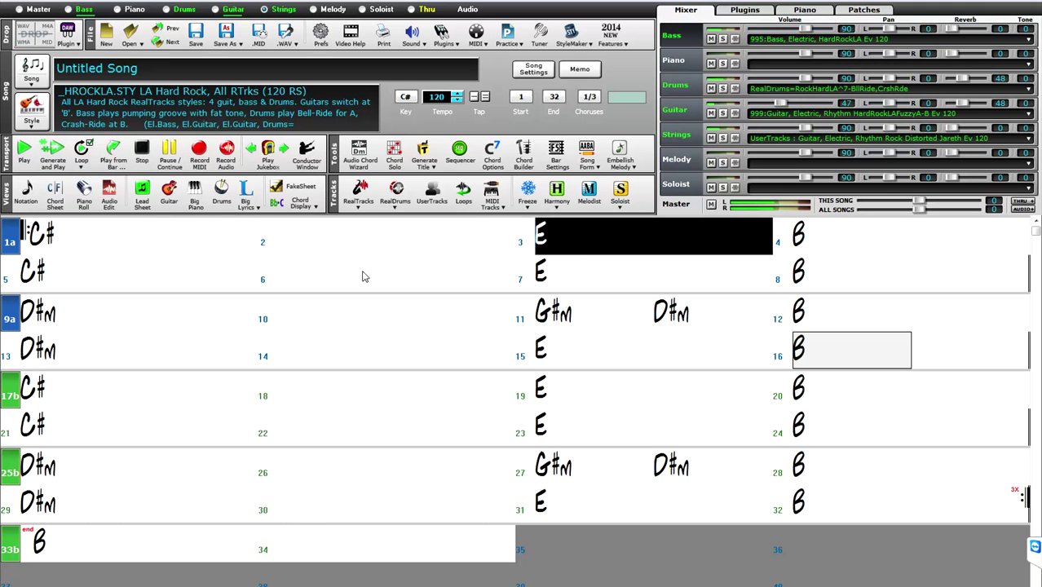
left_click(722, 137)
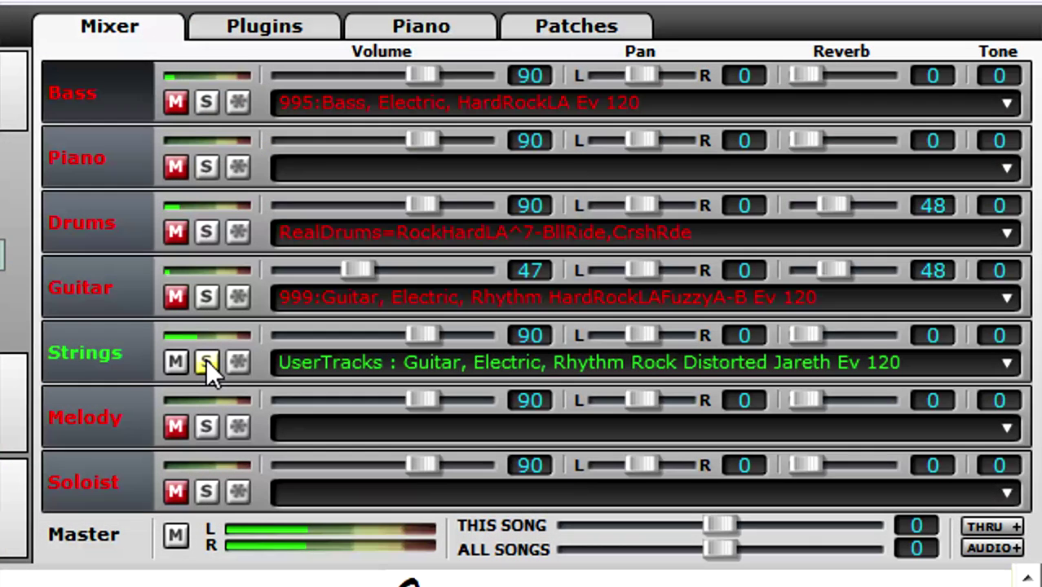
left_click_drag(806, 333, 837, 332)
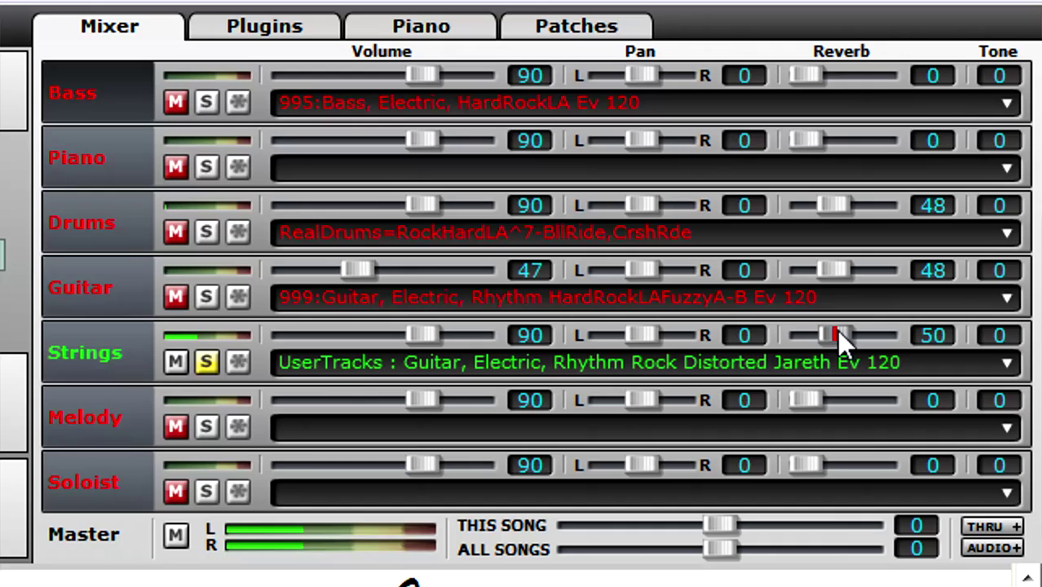
left_click(200, 363)
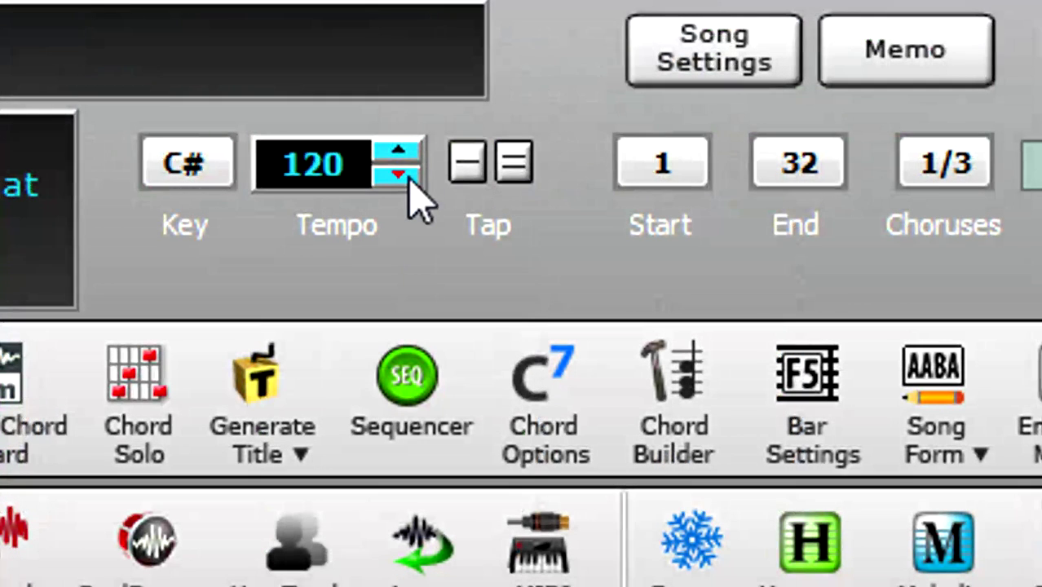
- Lower the tempo to 112, then raise it to 132 during playback
left_click(398, 175)
left_click(398, 175)
left_click(397, 175)
left_click(398, 175)
left_click(398, 175)
left_click(398, 175)
left_click(398, 175)
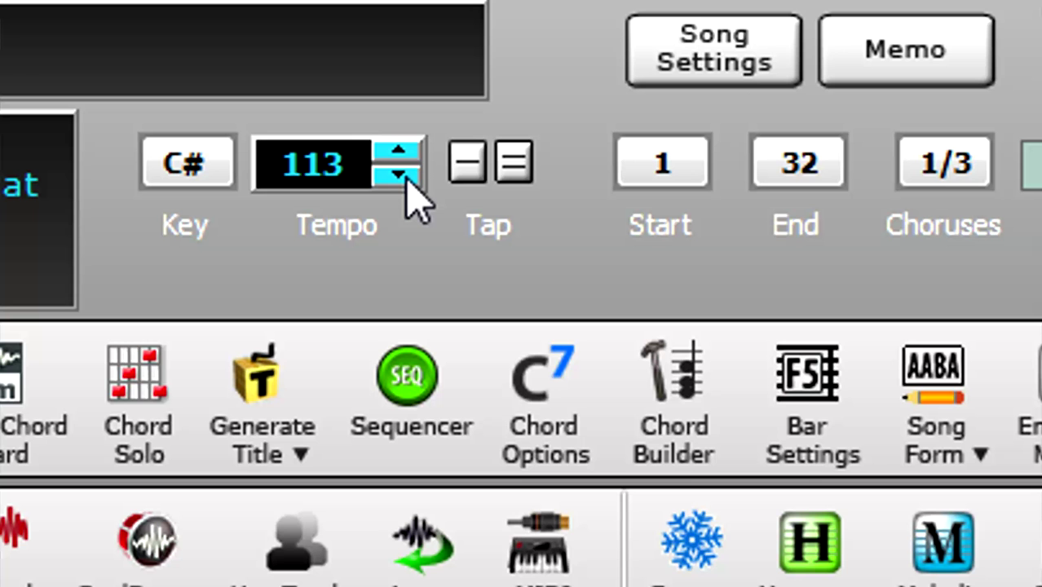
left_click(407, 176)
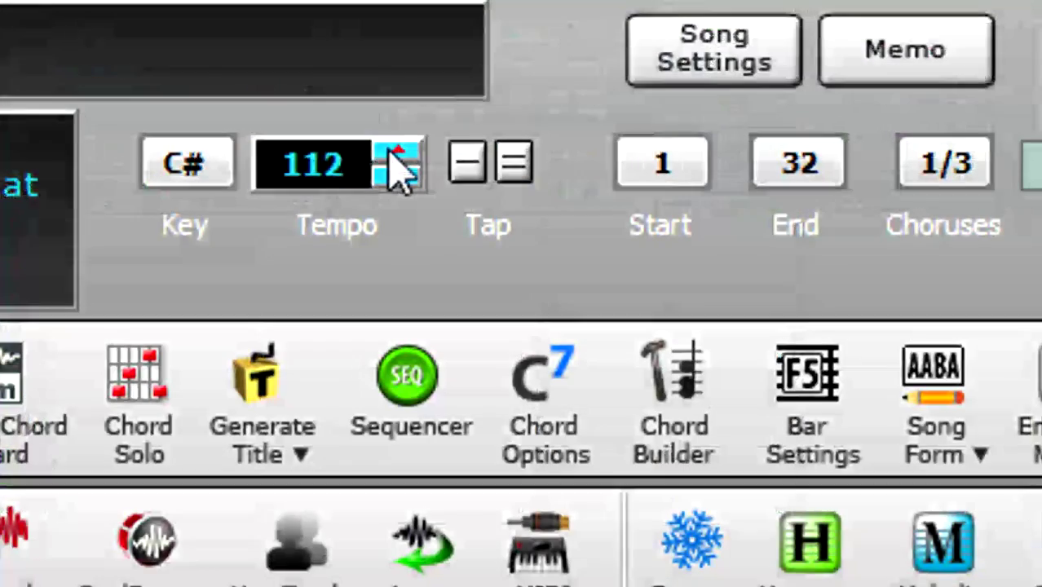
left_click_drag(390, 151, 393, 151)
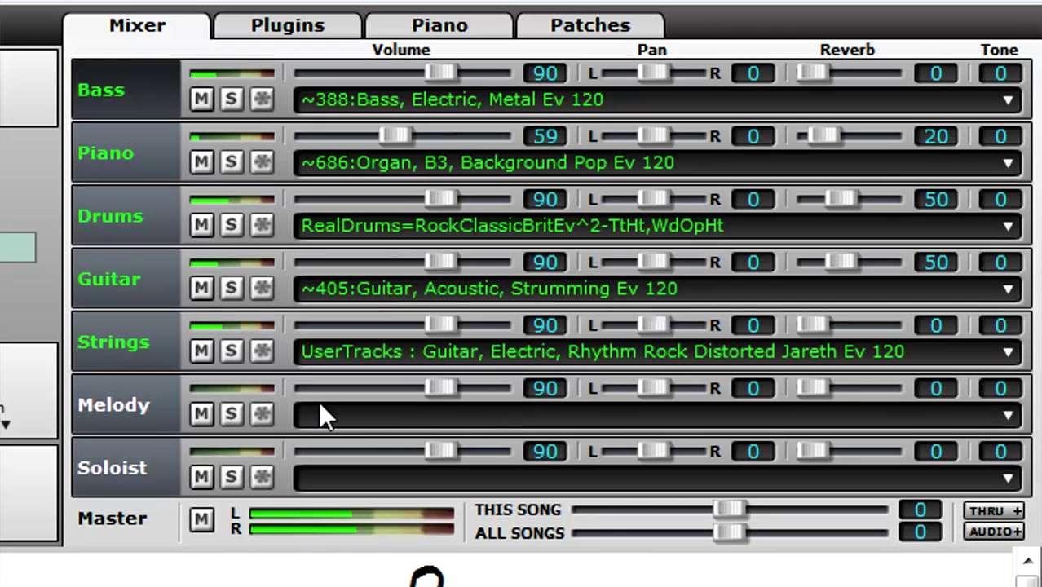
- Solo the Strings guitar UserTrack so every other track is muted
left_click(233, 349)
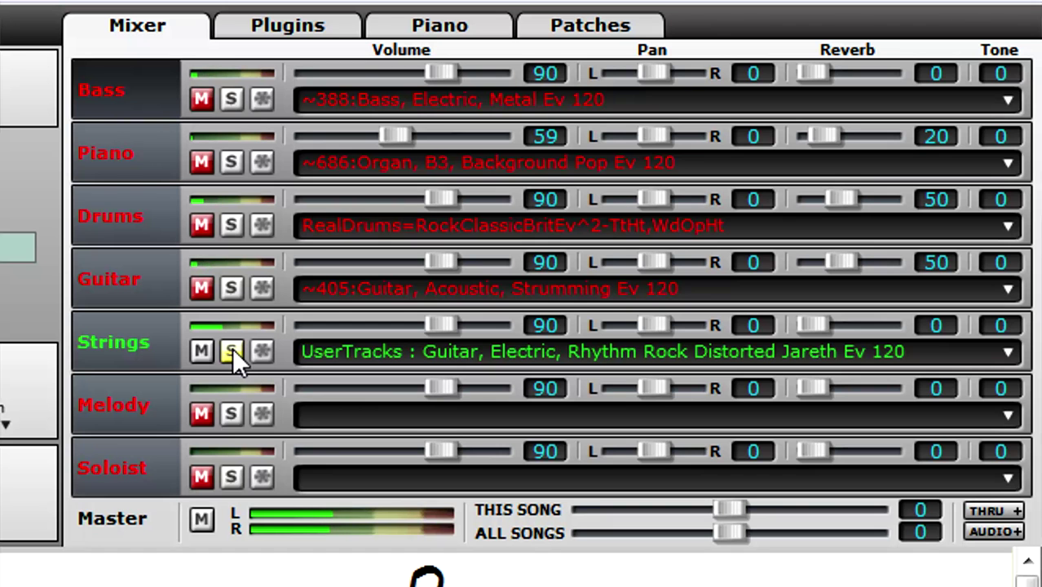